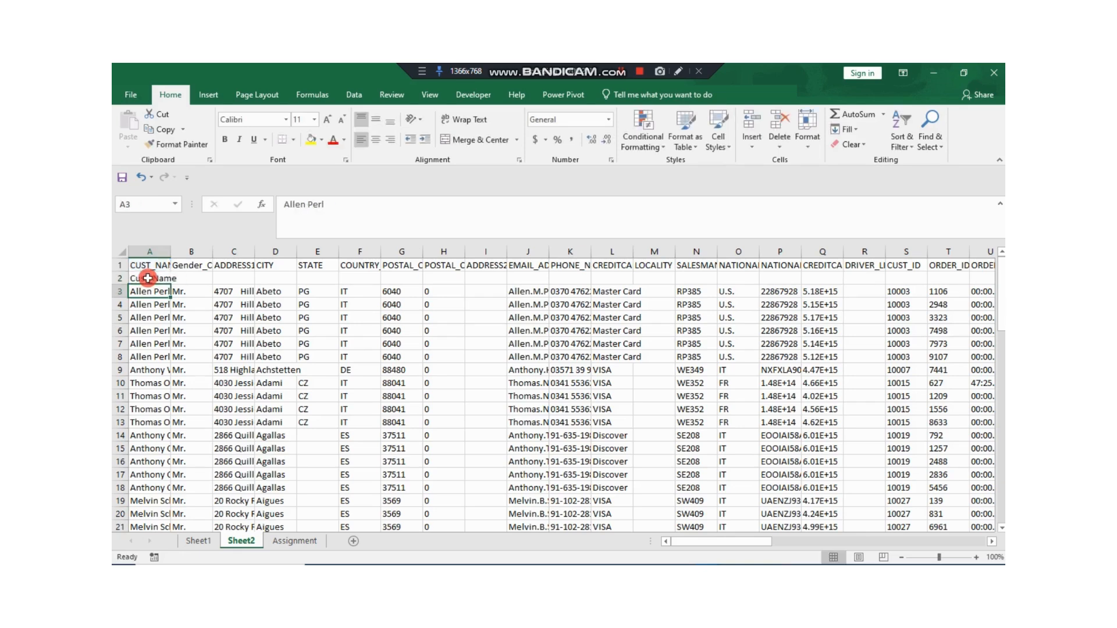
Step: Select all cells on Sheet2 and auto-fit every column's width to its contents
left_click(150, 279)
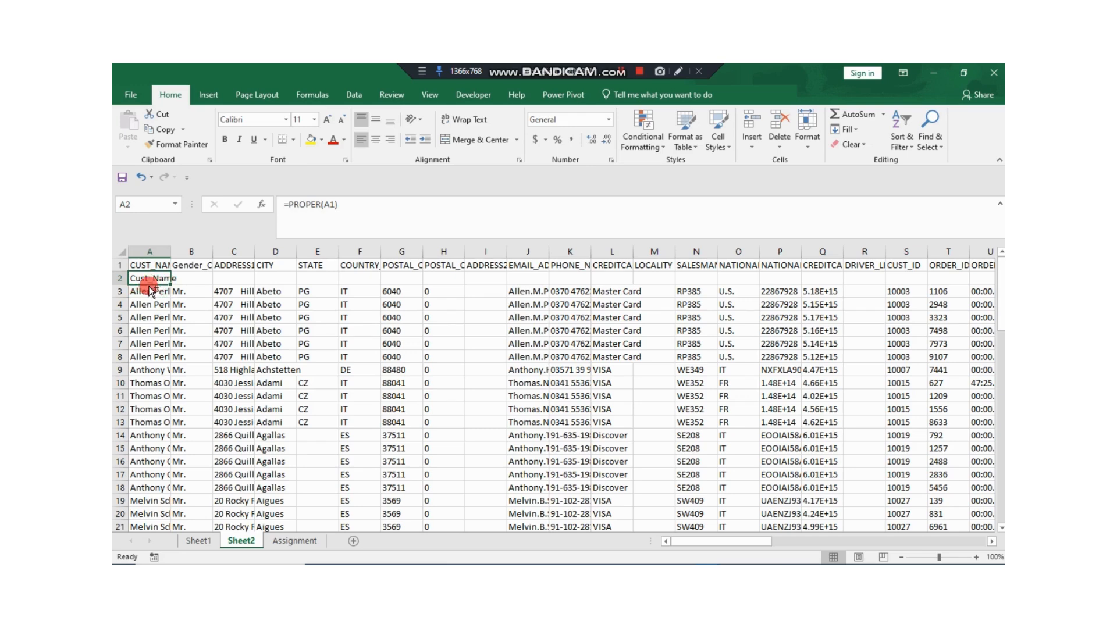
key("ctrl+a")
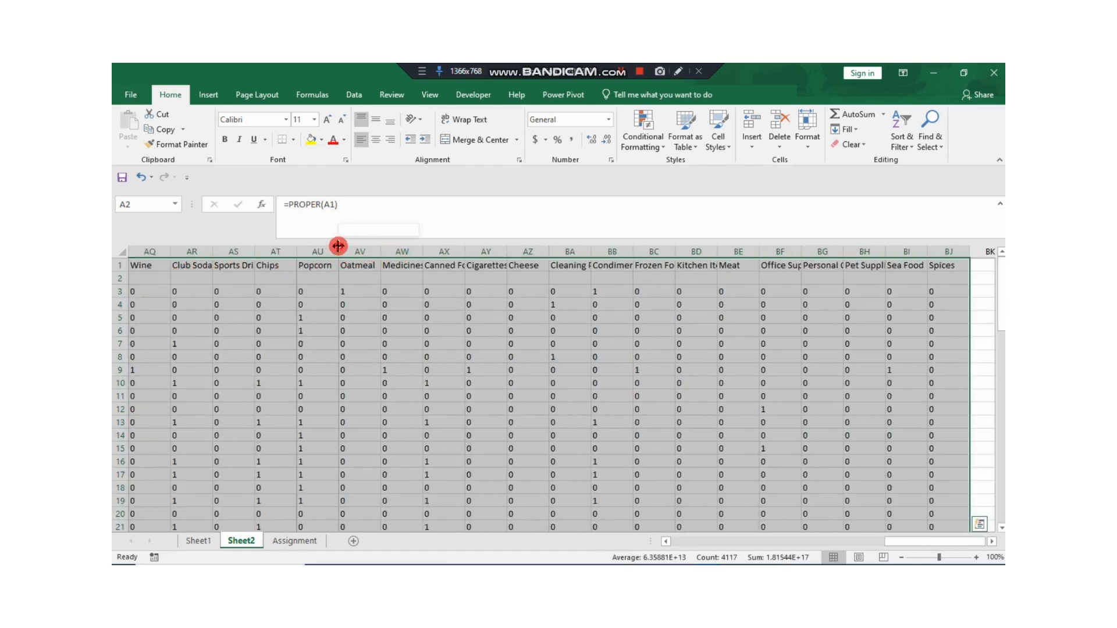
left_click_drag(335, 250, 332, 250)
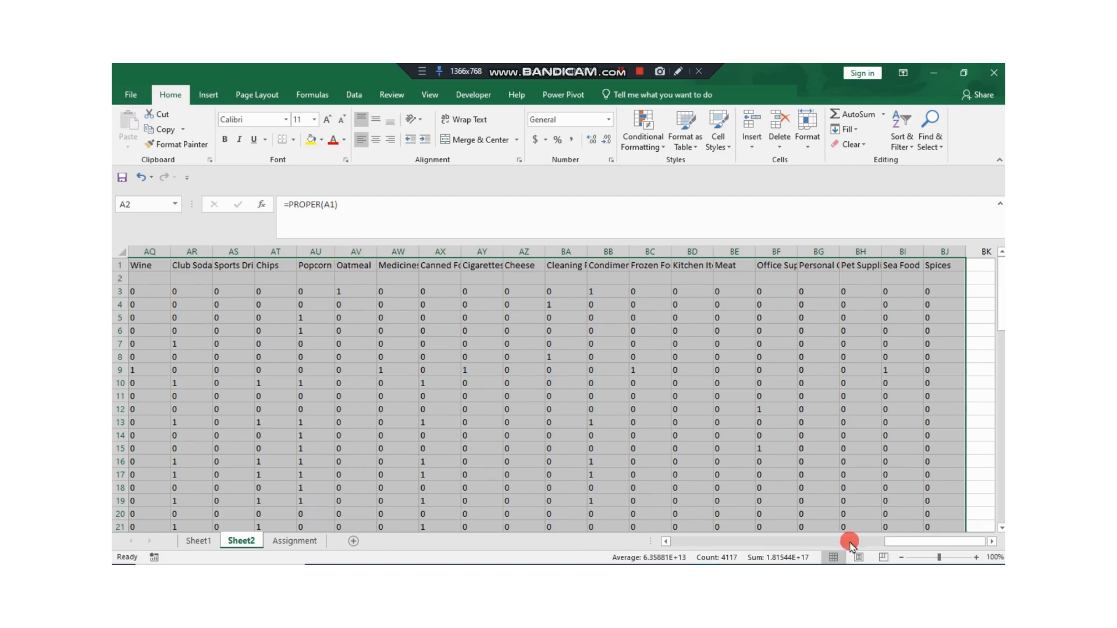
left_click_drag(892, 541, 646, 546)
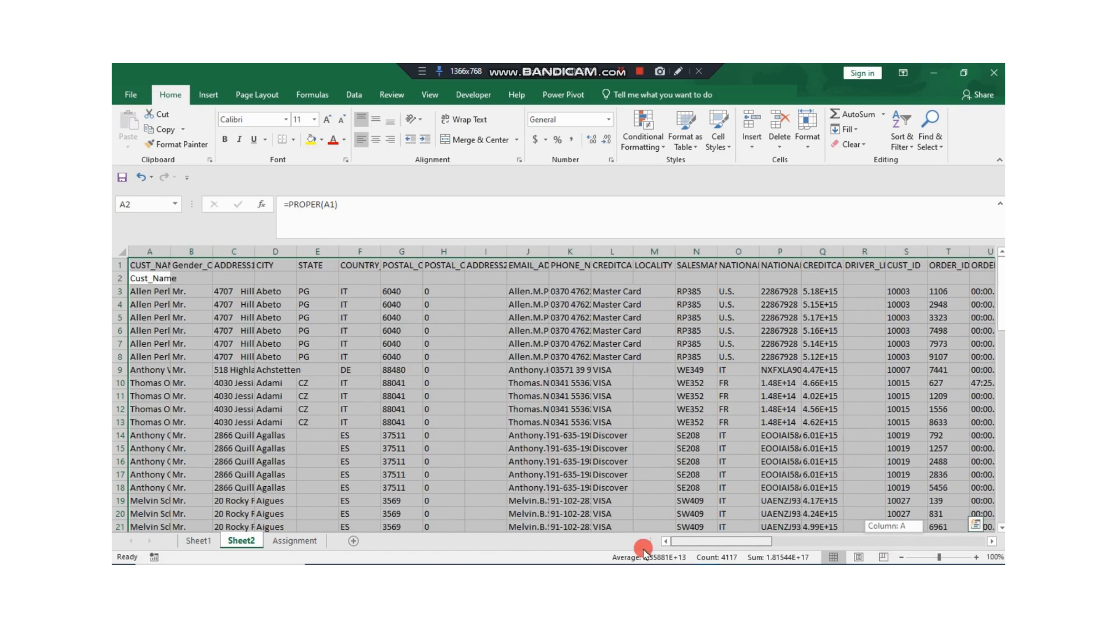
left_click(145, 252)
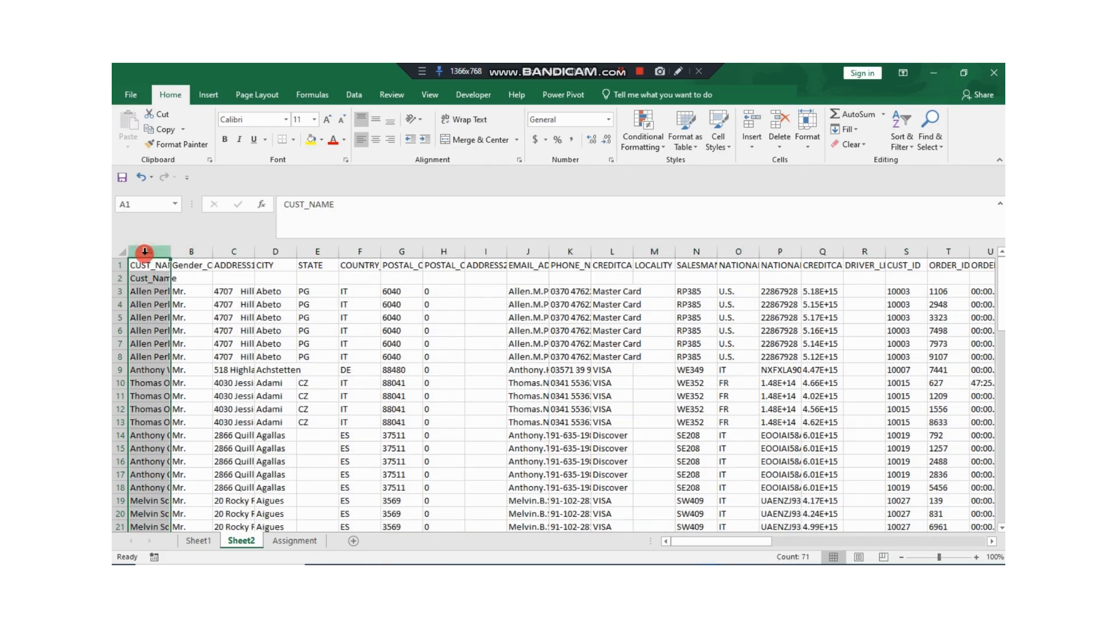
key("ctrl+a")
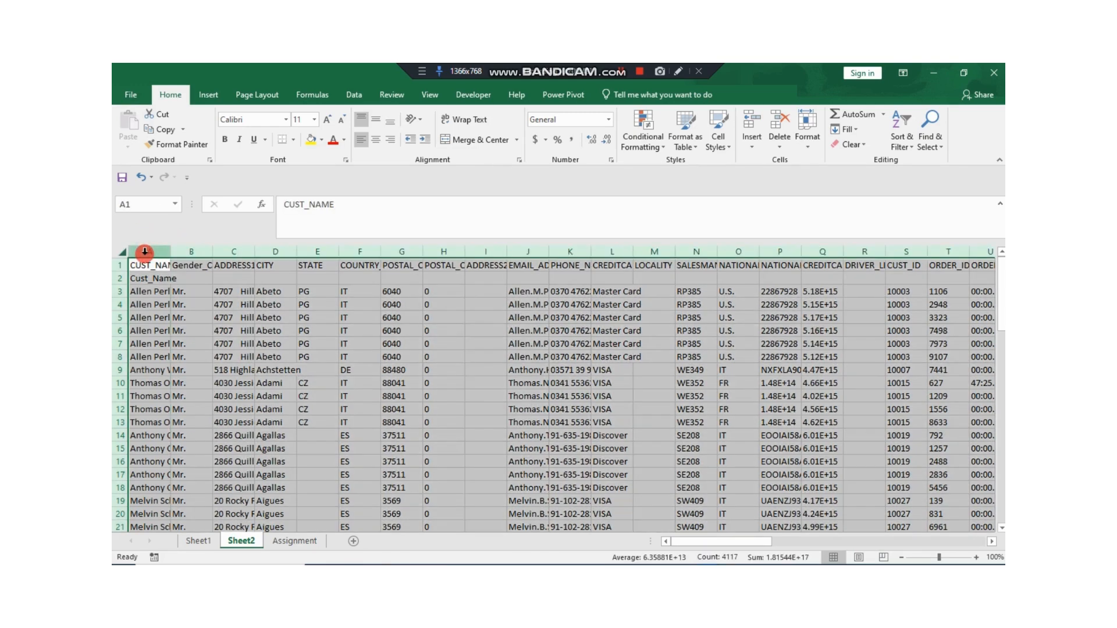
double_click(297, 250)
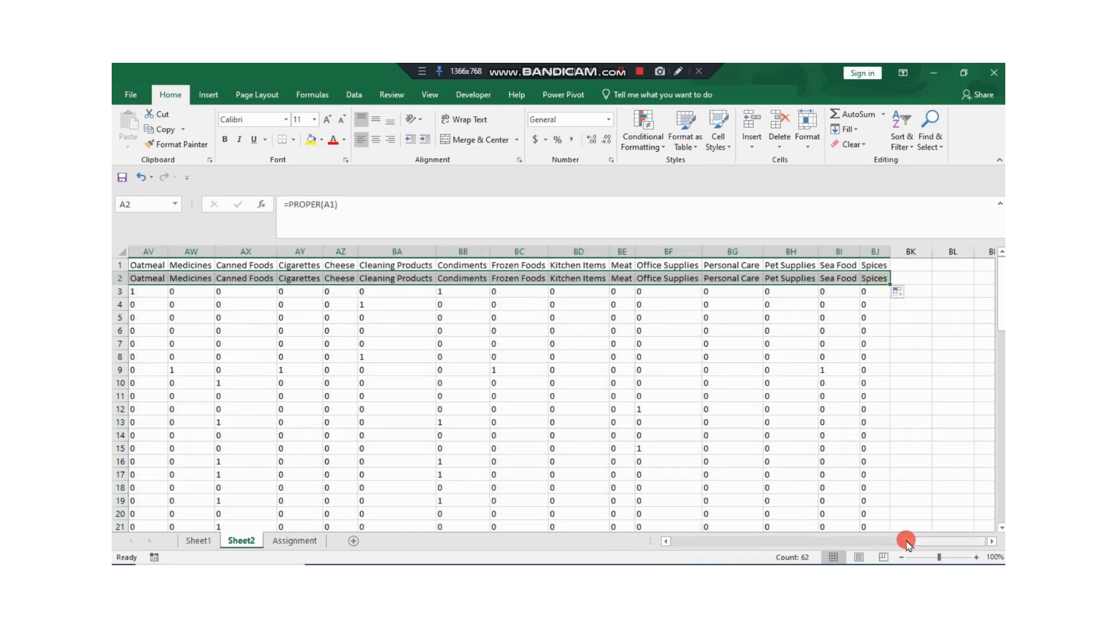
Step: Fill the PROPER formula from A2 across row 2 for all the header columns
left_click_drag(908, 540, 326, 527)
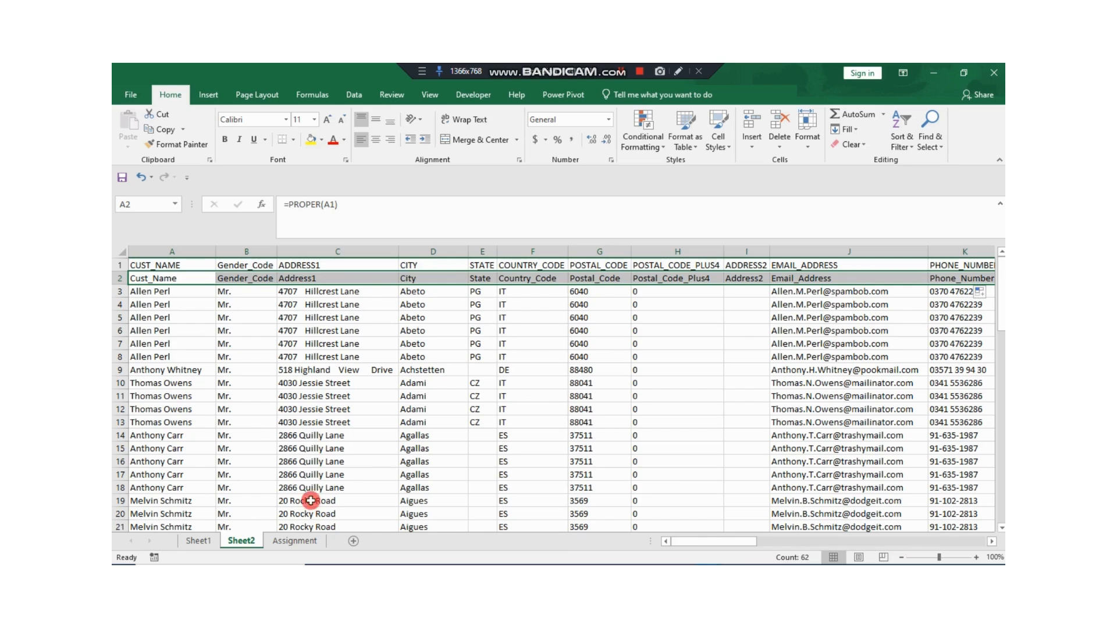
left_click(169, 278)
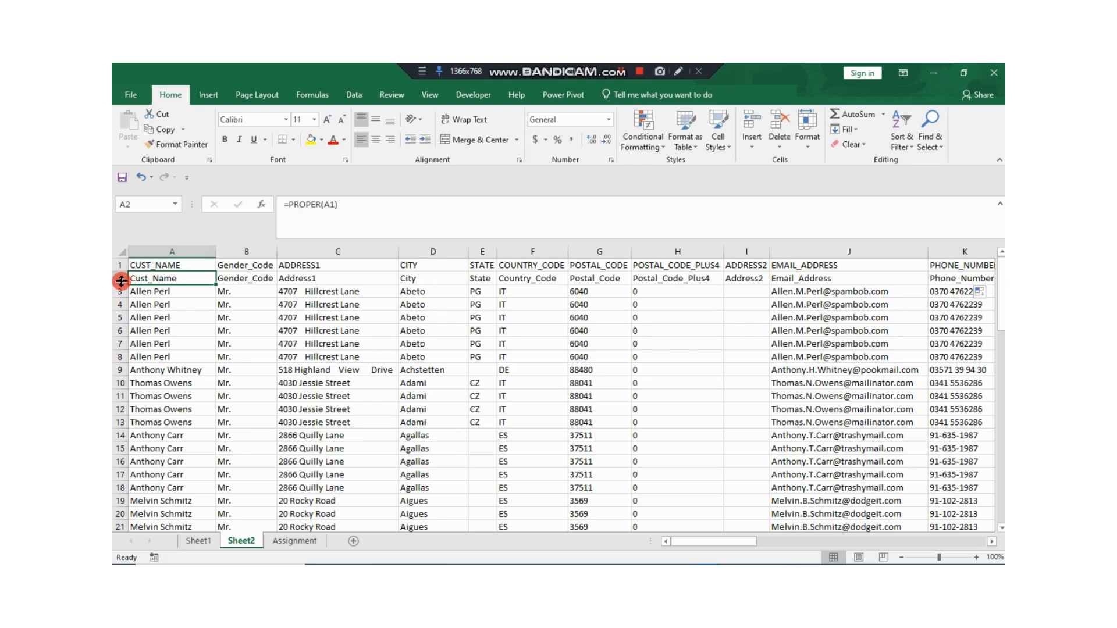
Step: Copy the proper-case headers in row 2 and paste them as values over the original headers in row 1
left_click(121, 278)
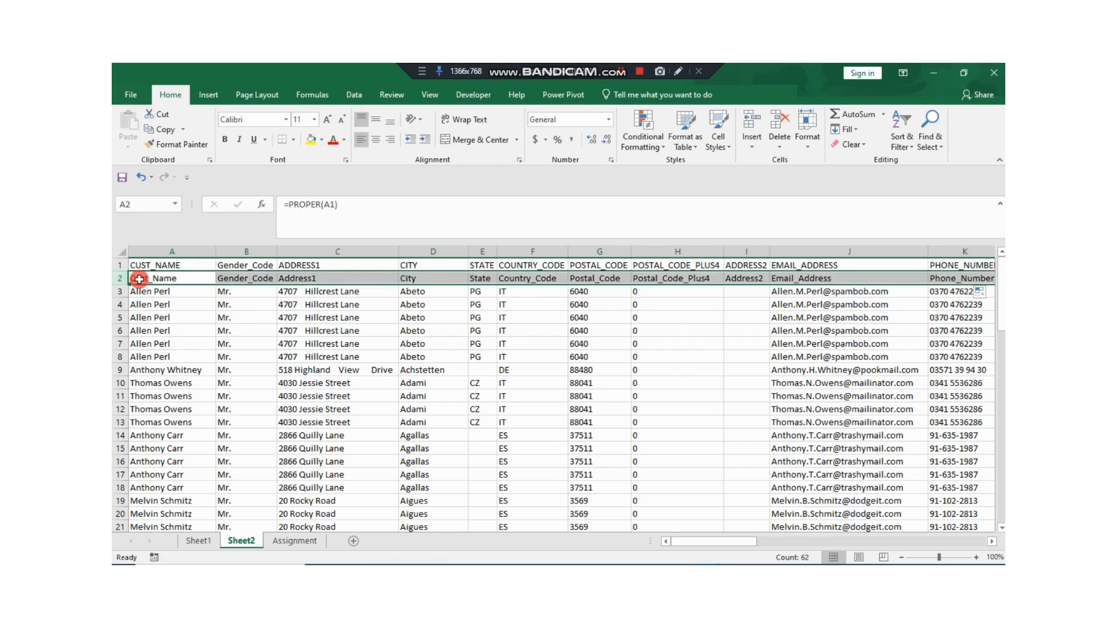
right_click(139, 279)
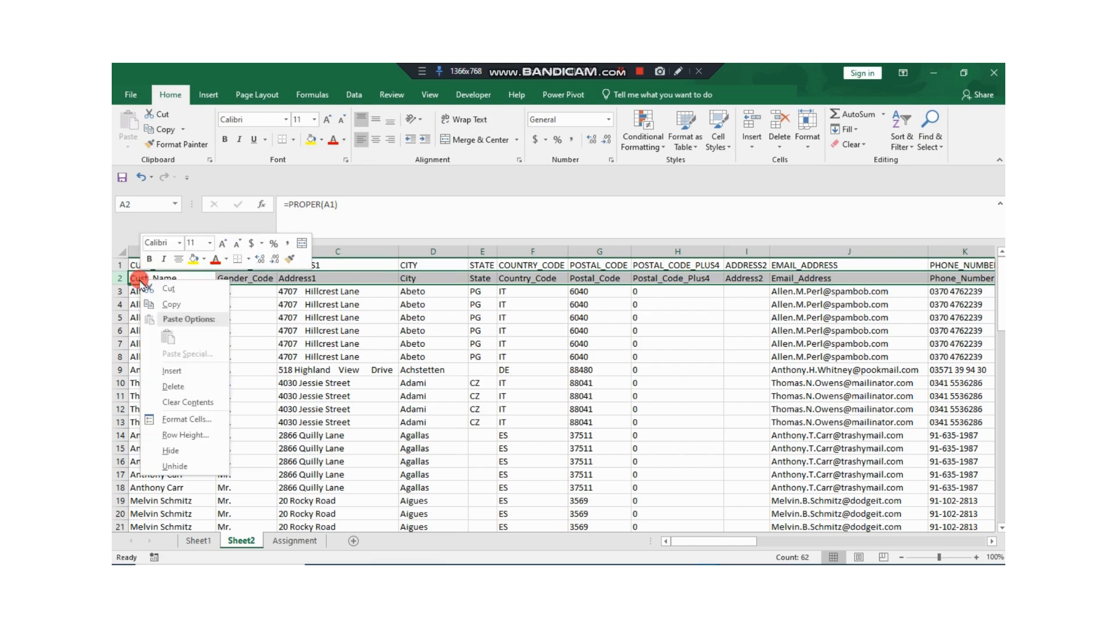
left_click(165, 304)
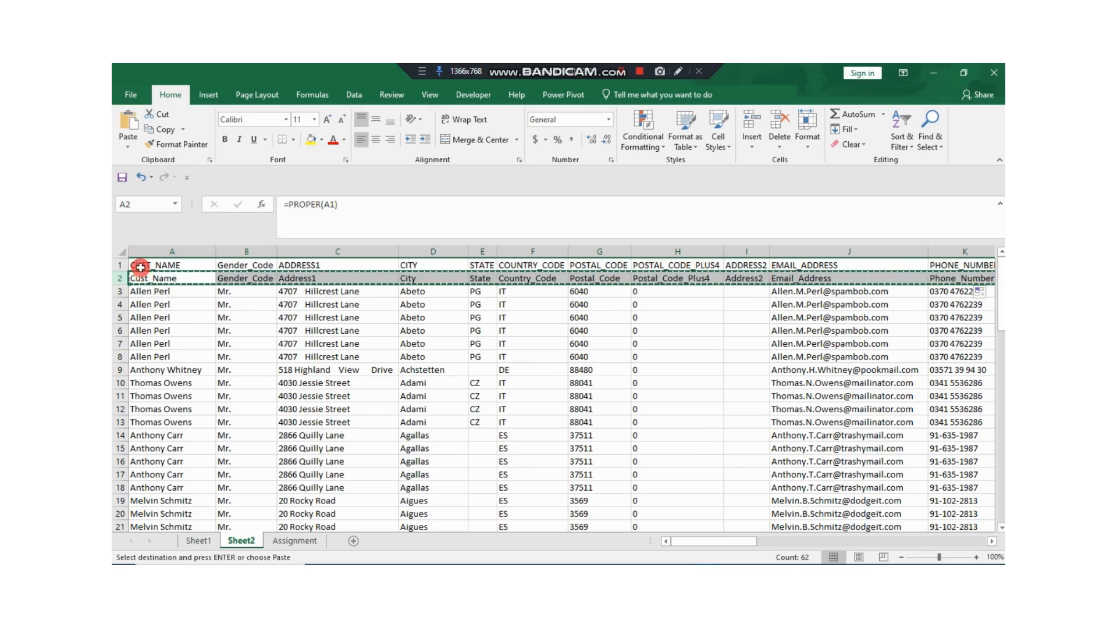
left_click(121, 266)
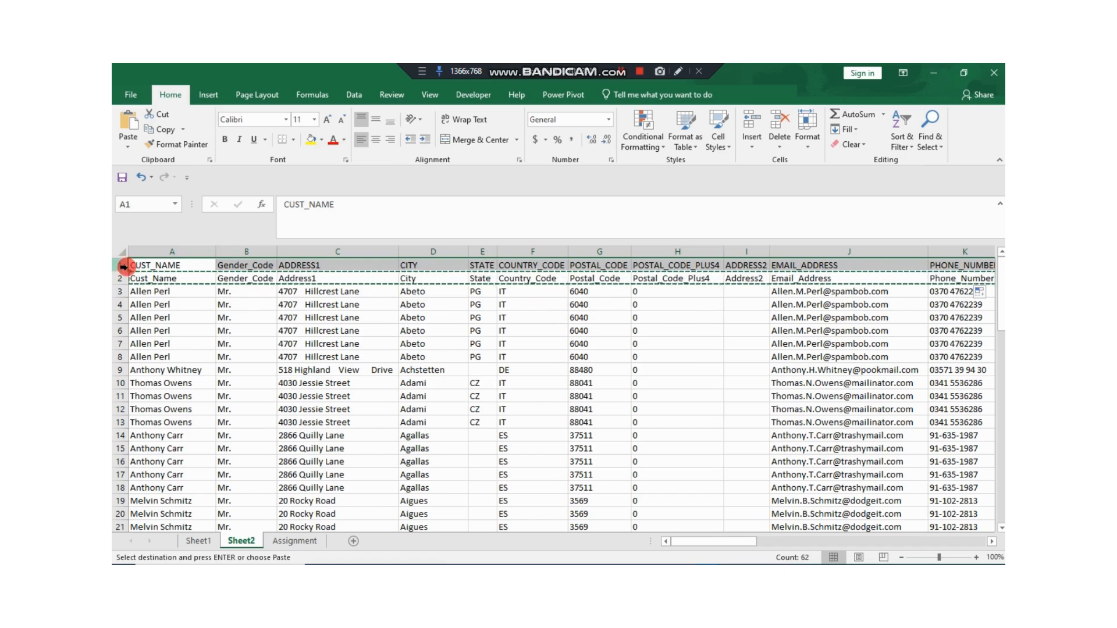
right_click(148, 265)
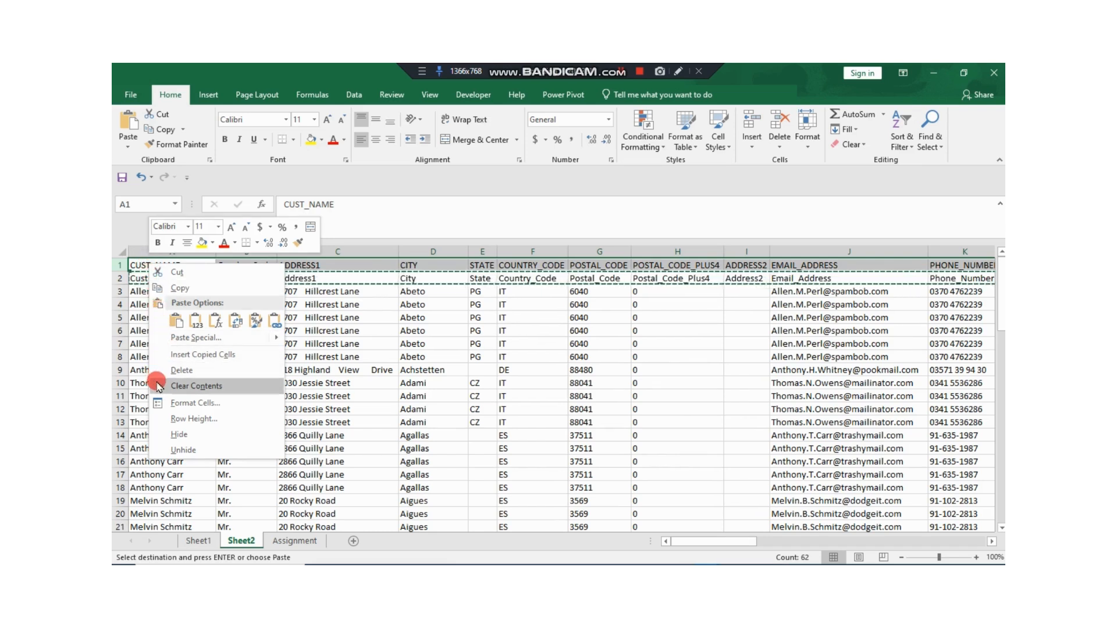
left_click(176, 323)
key("ctrl+z")
right_click(149, 265)
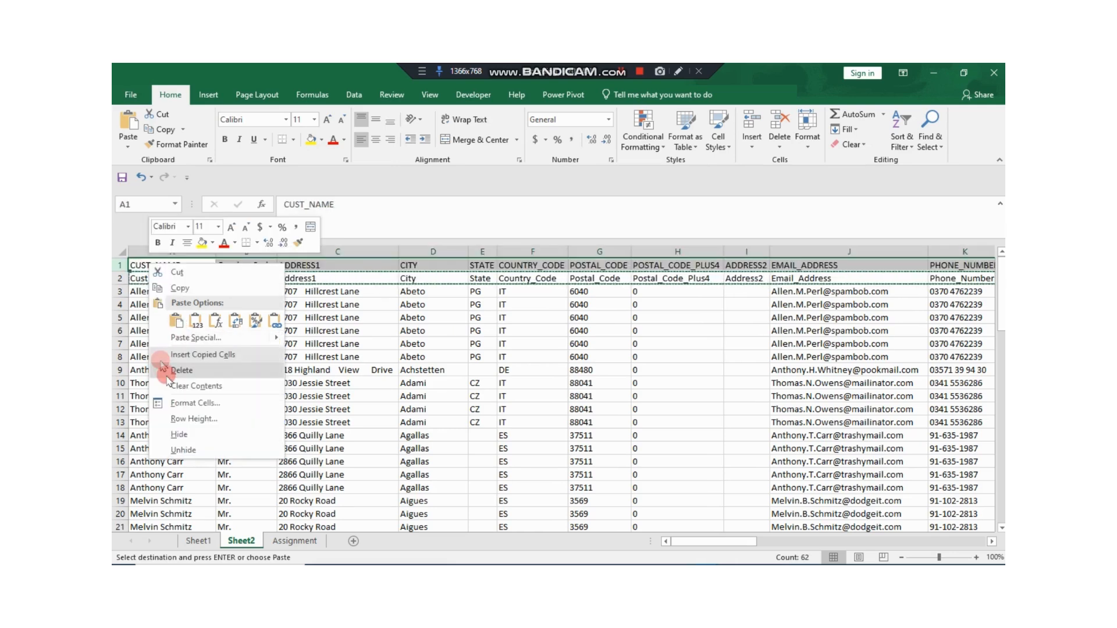
left_click(190, 321)
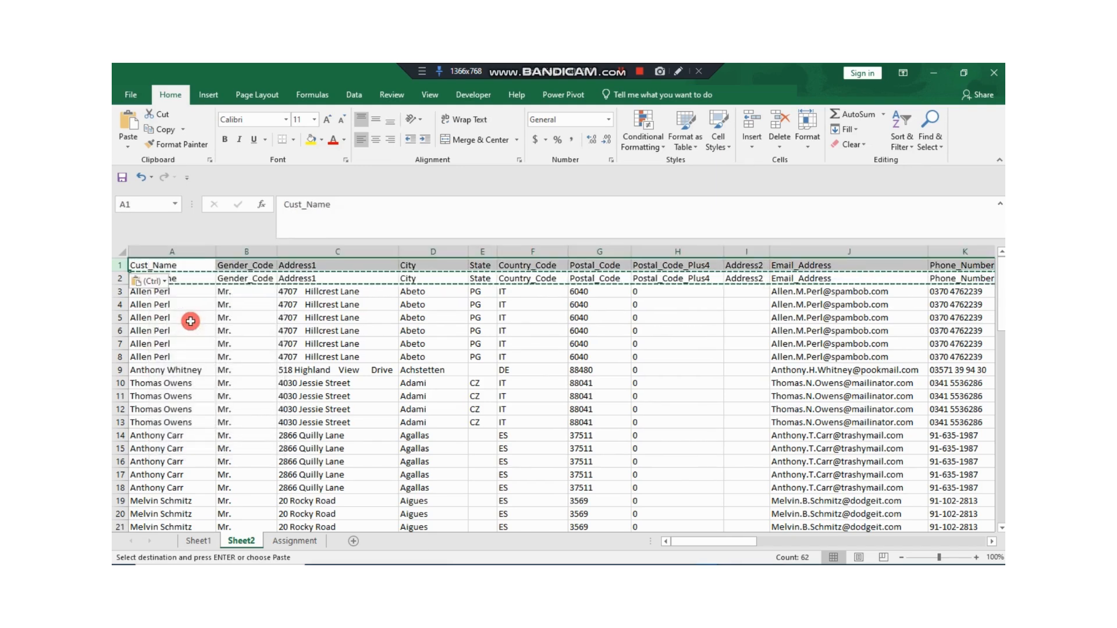
Step: Delete row 2 with the PROPER helper formulas
left_click(121, 279)
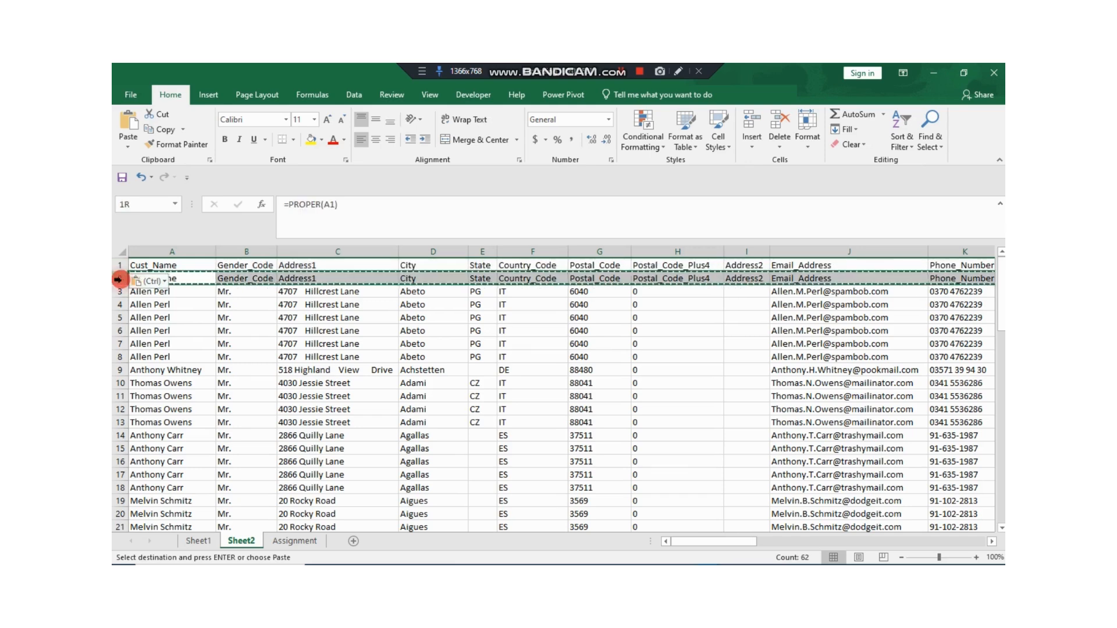
right_click(120, 279)
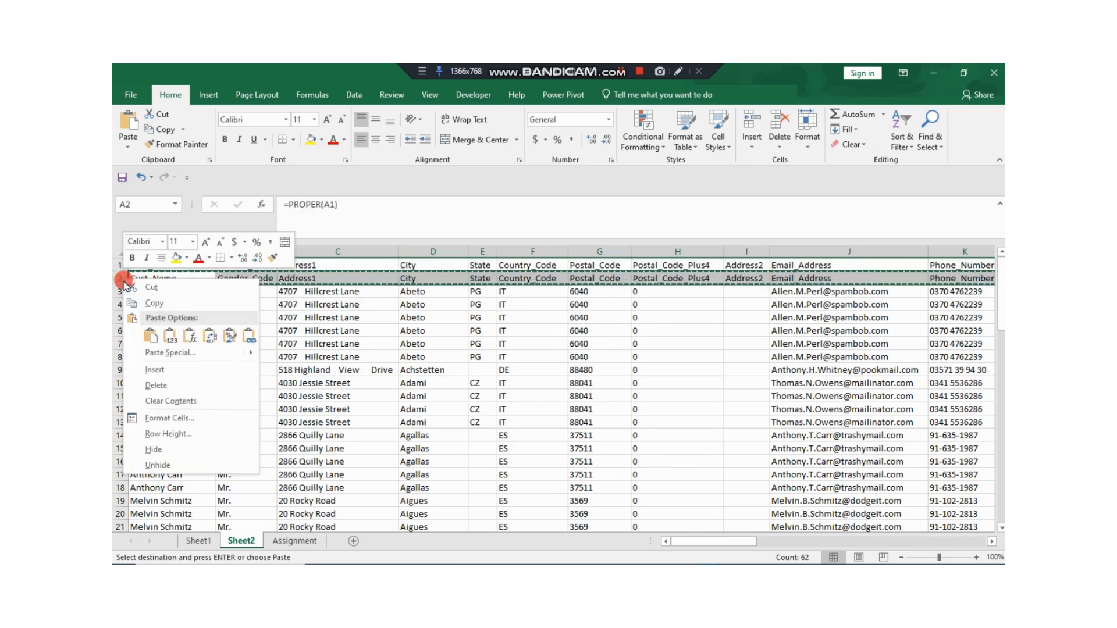
left_click(158, 385)
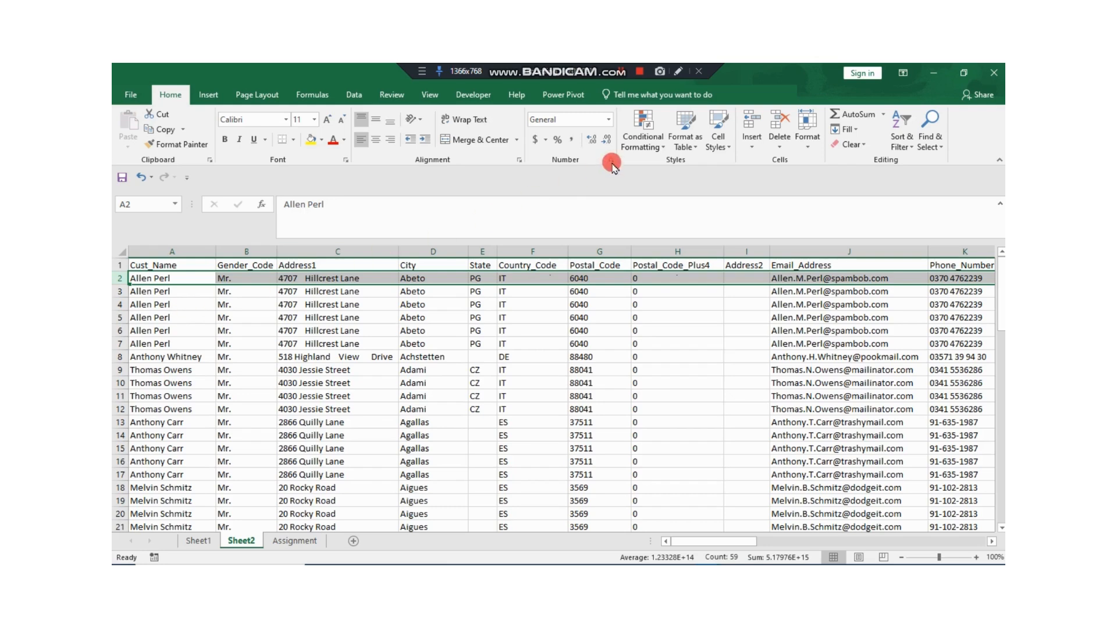
left_click(621, 72)
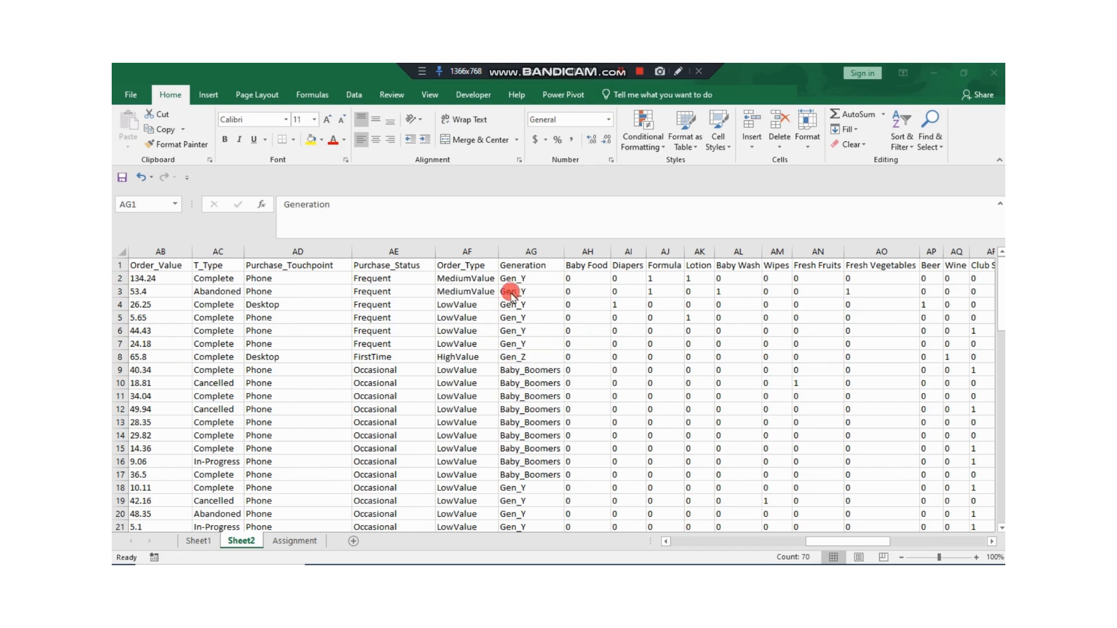
Step: Insert a blank column directly before the Generation column AG
left_click(540, 251)
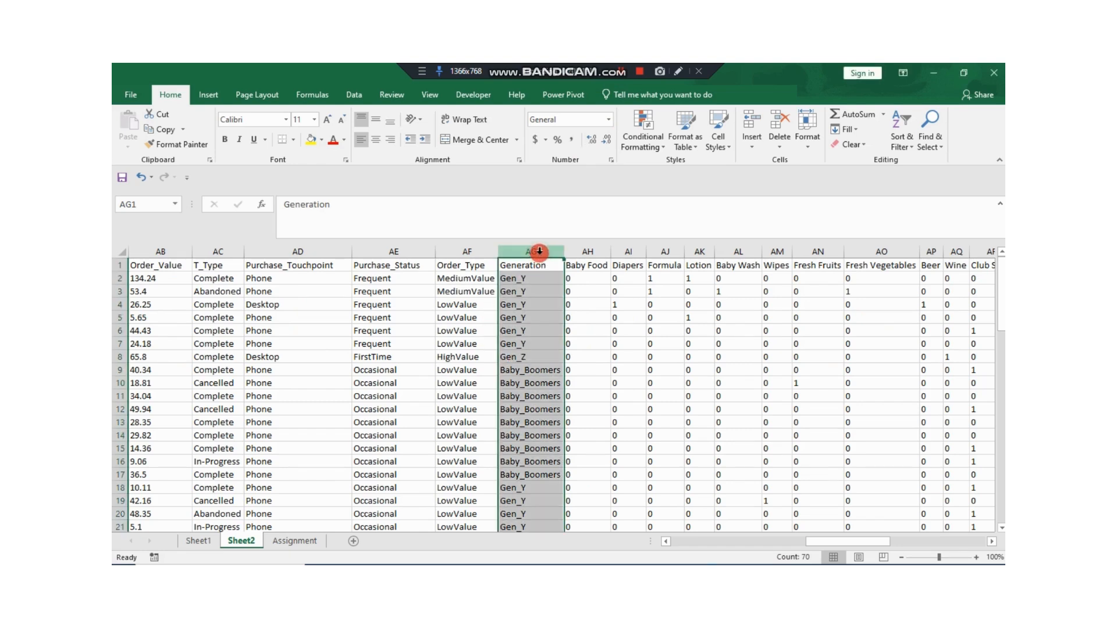
right_click(538, 252)
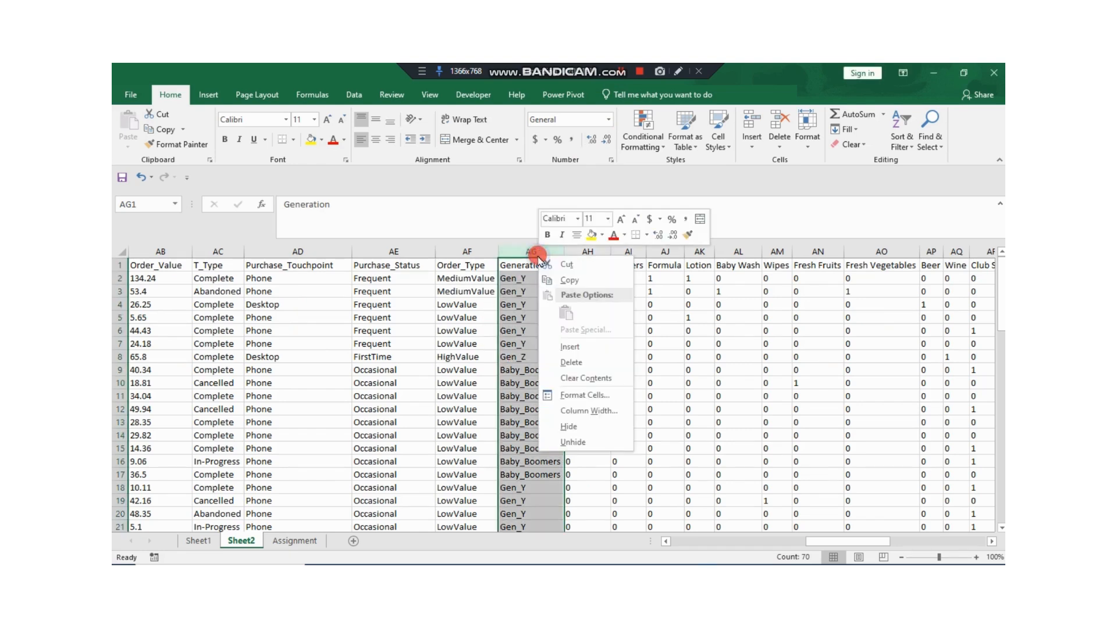
left_click(569, 348)
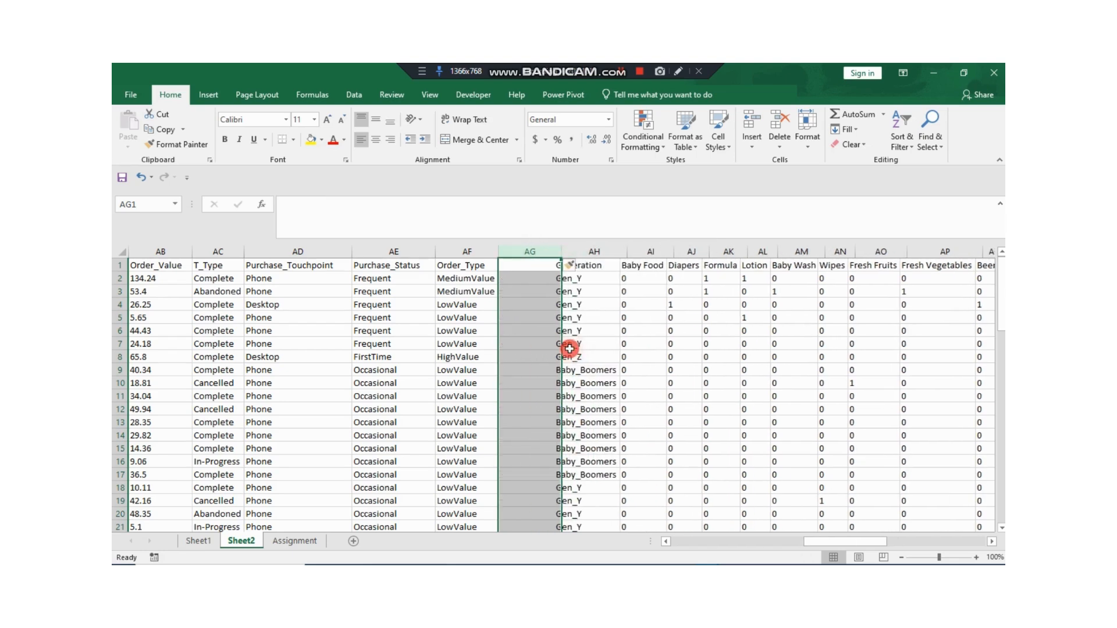
Step: Copy the header text "Generation" from AH1 into AG1 as the new column's header
left_click(534, 265)
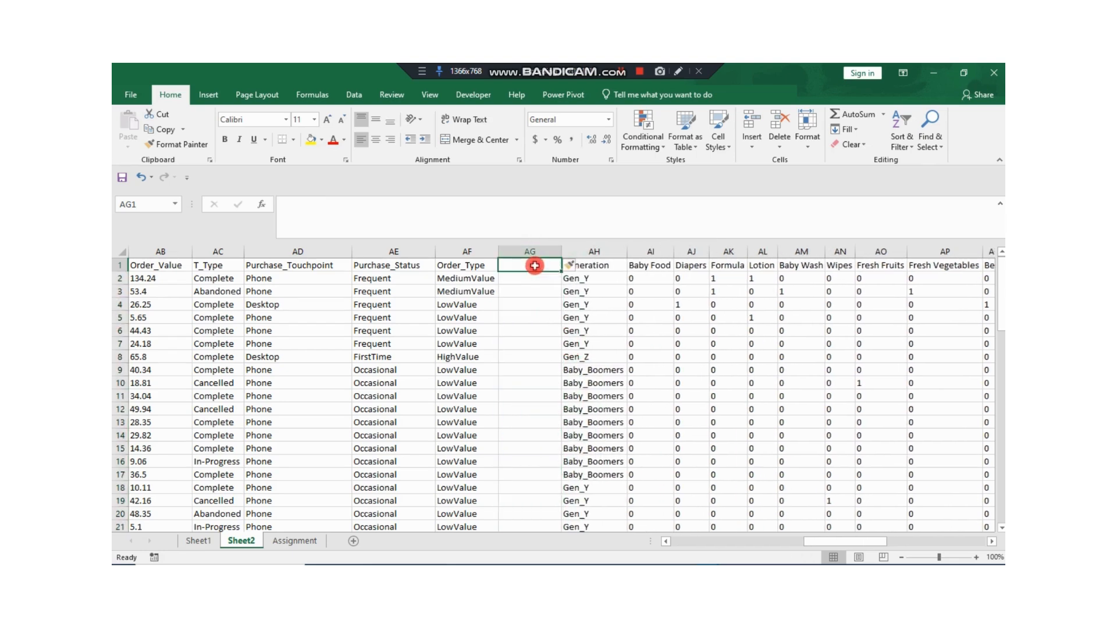
left_click(591, 265)
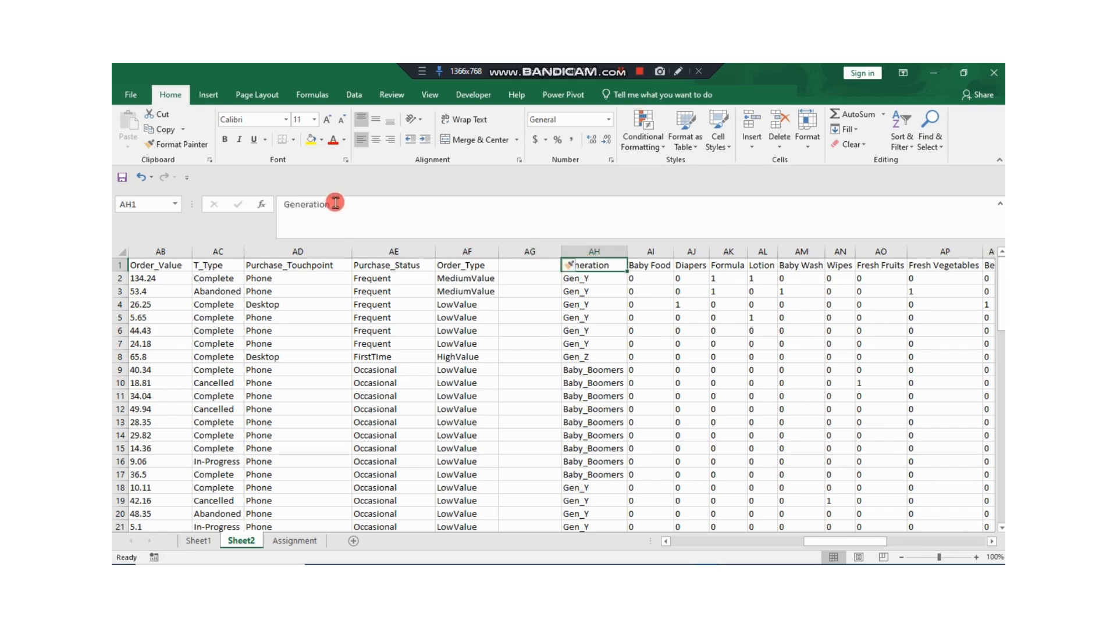
left_click_drag(346, 204, 251, 207)
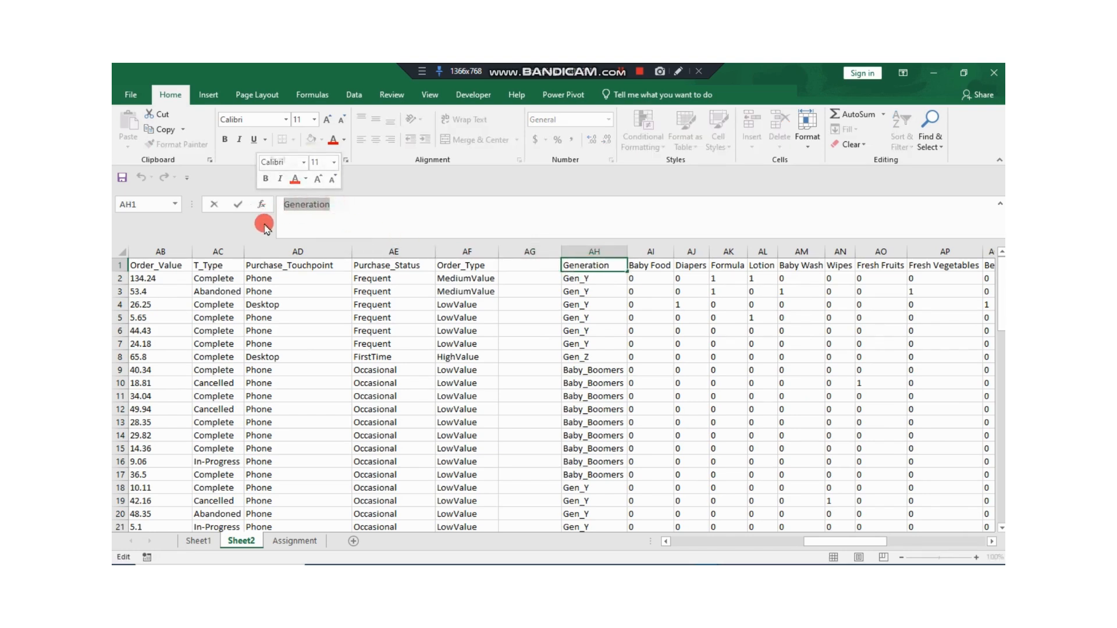
left_click(531, 264)
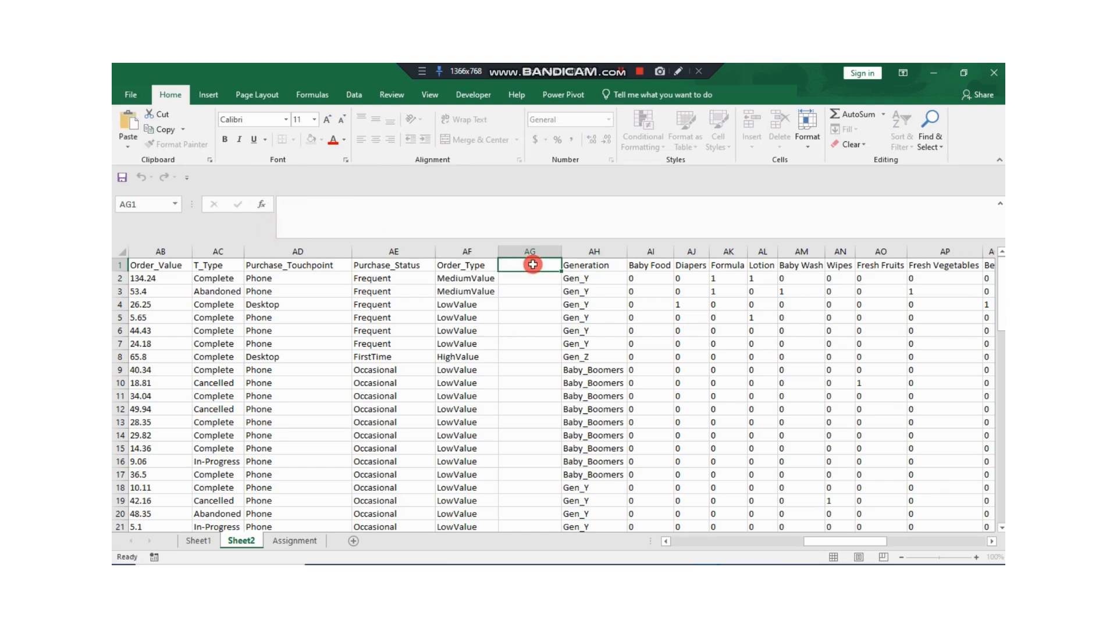
left_click(312, 216)
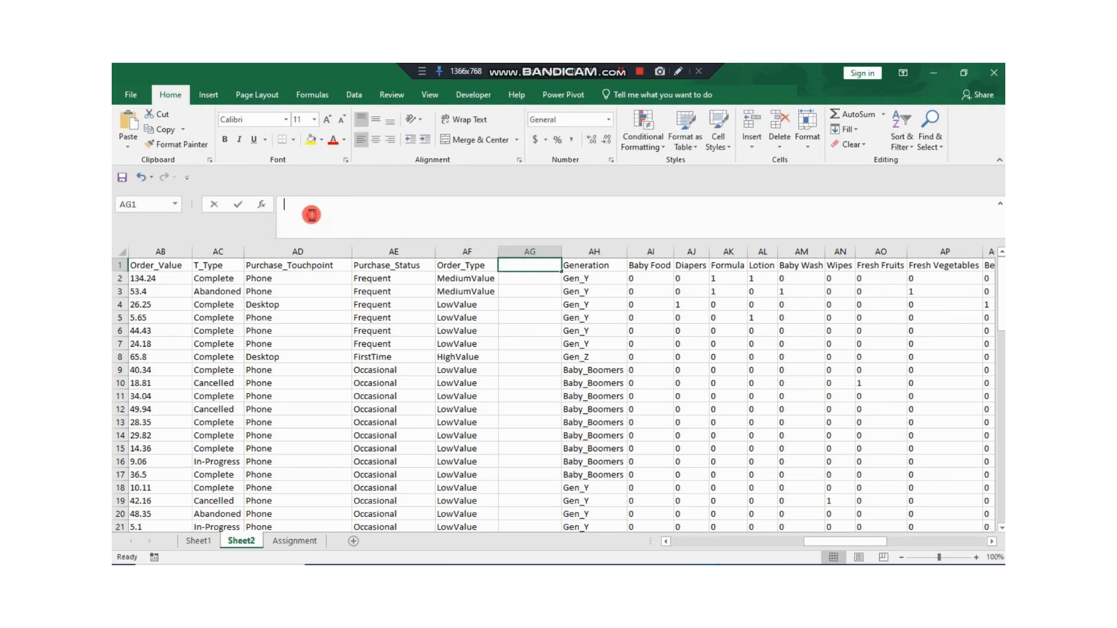
key("ctrl+v")
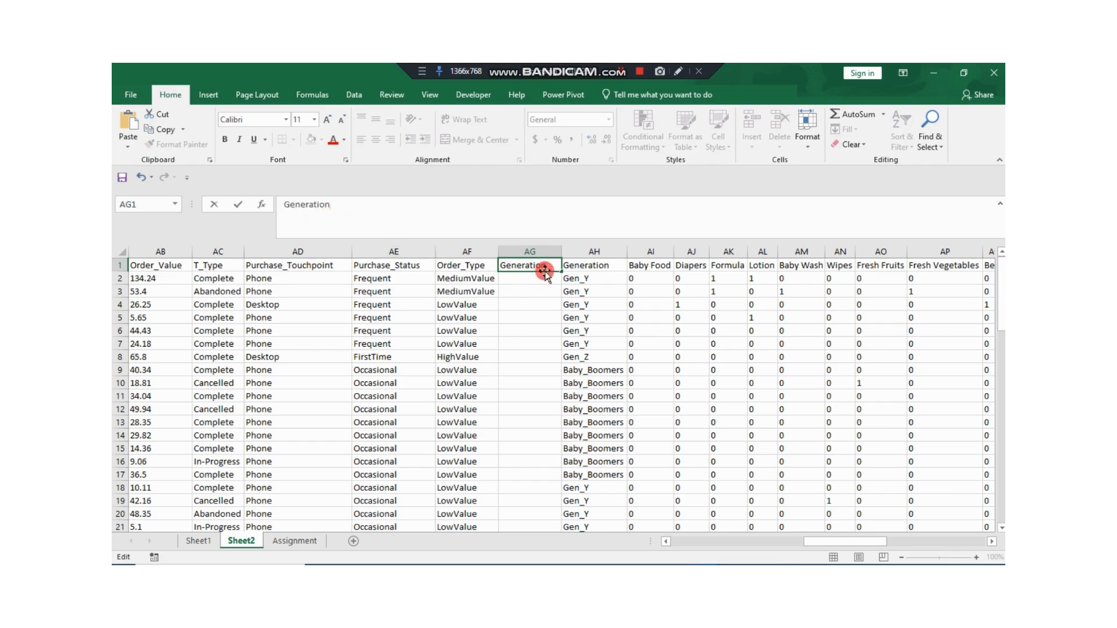
key("Return")
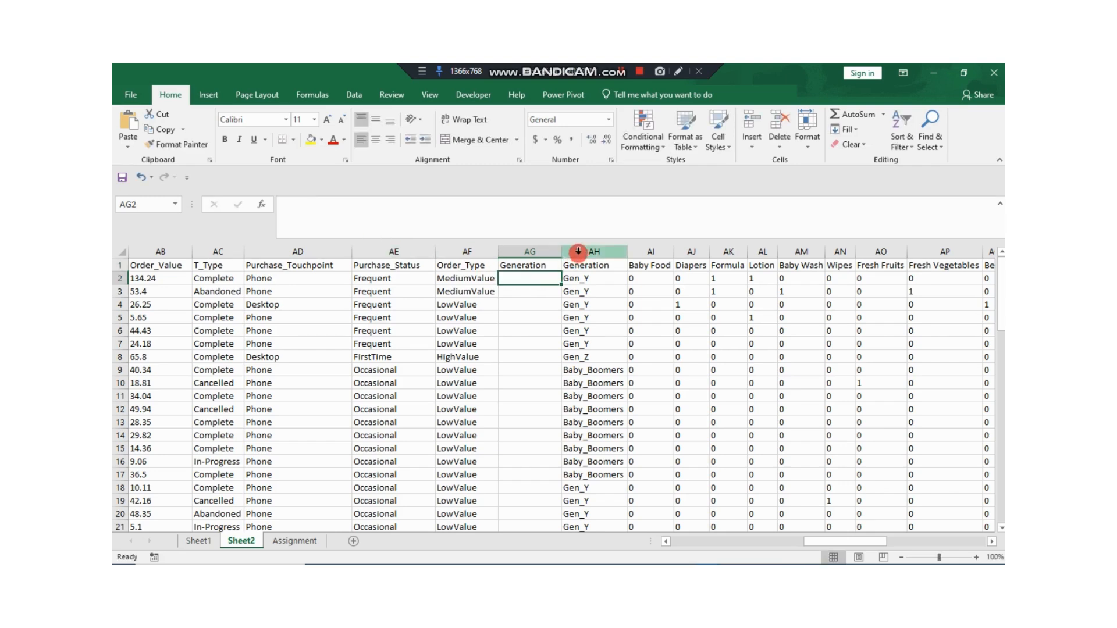
type("=")
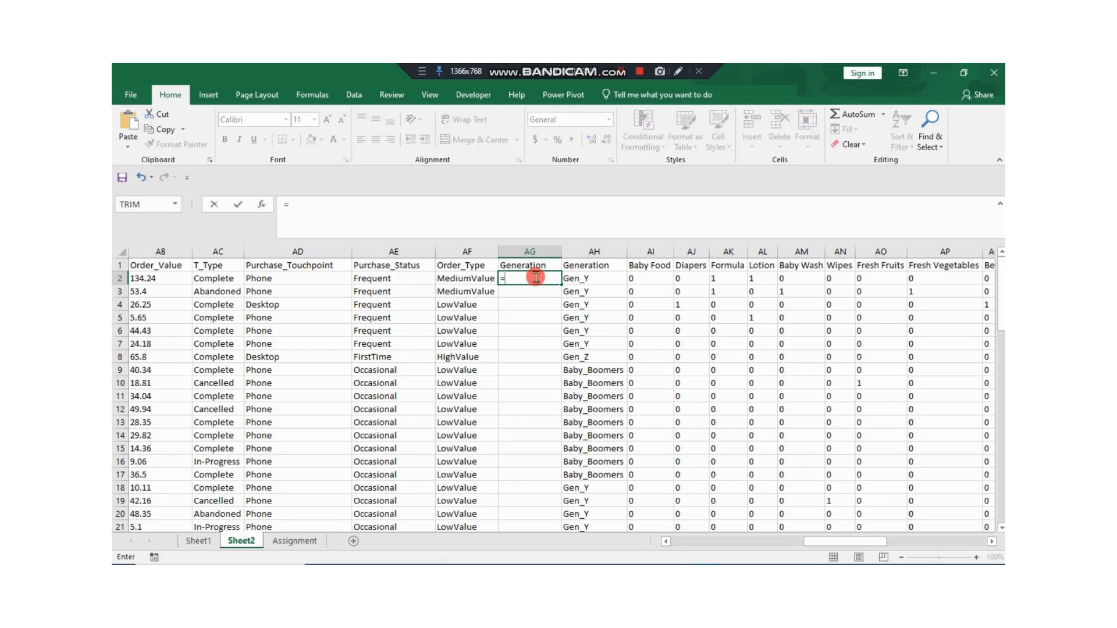
type("UPP")
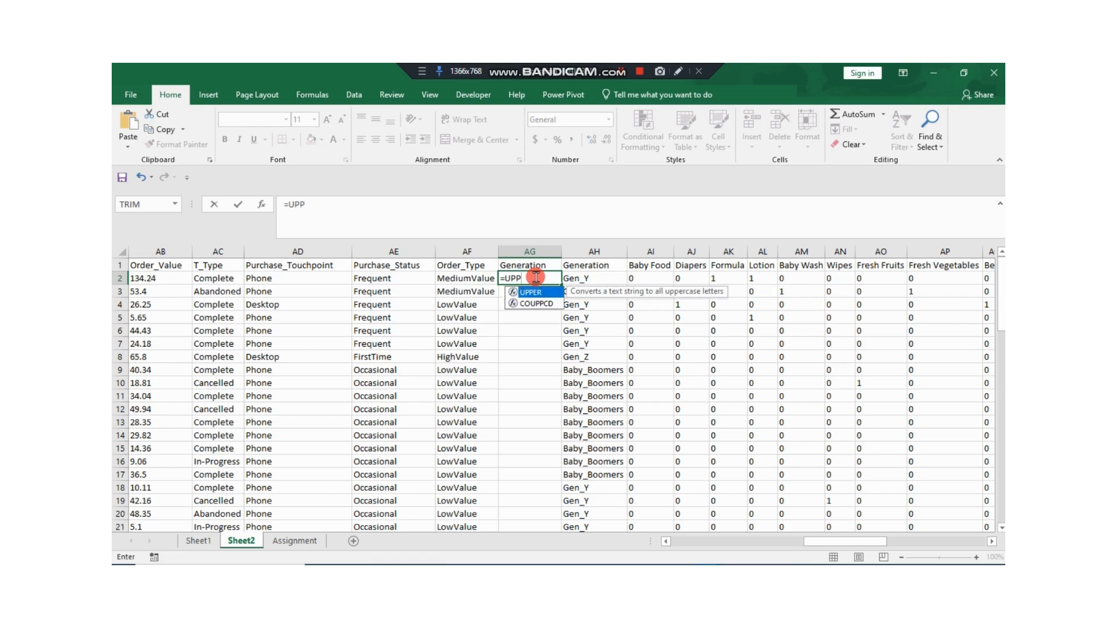
key("Tab")
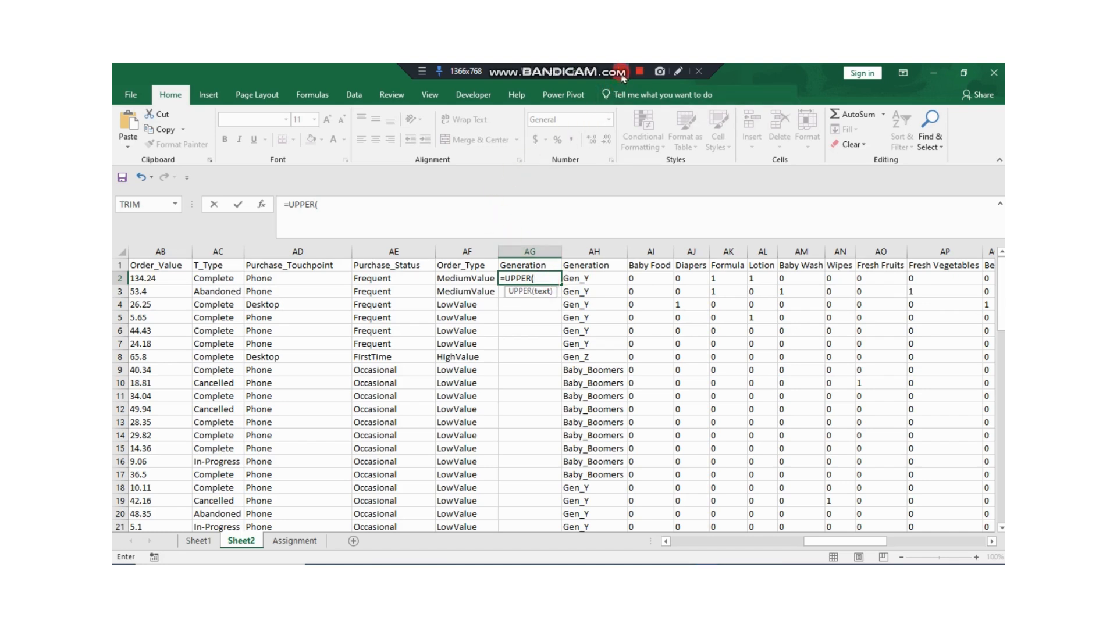
key("Escape")
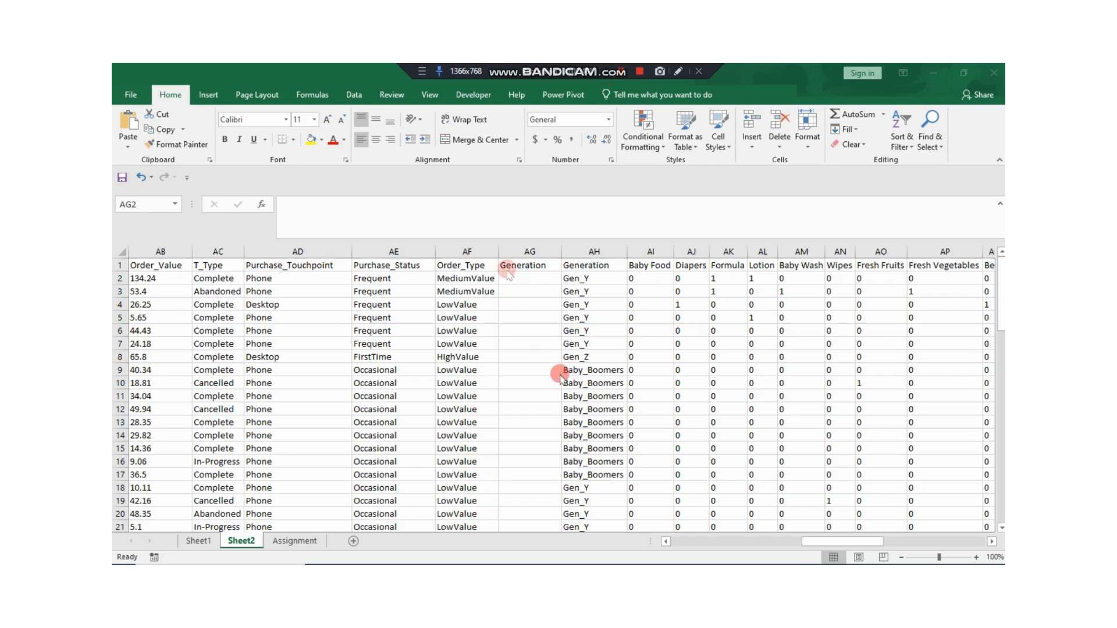
left_click(538, 279)
type("=UPPER(")
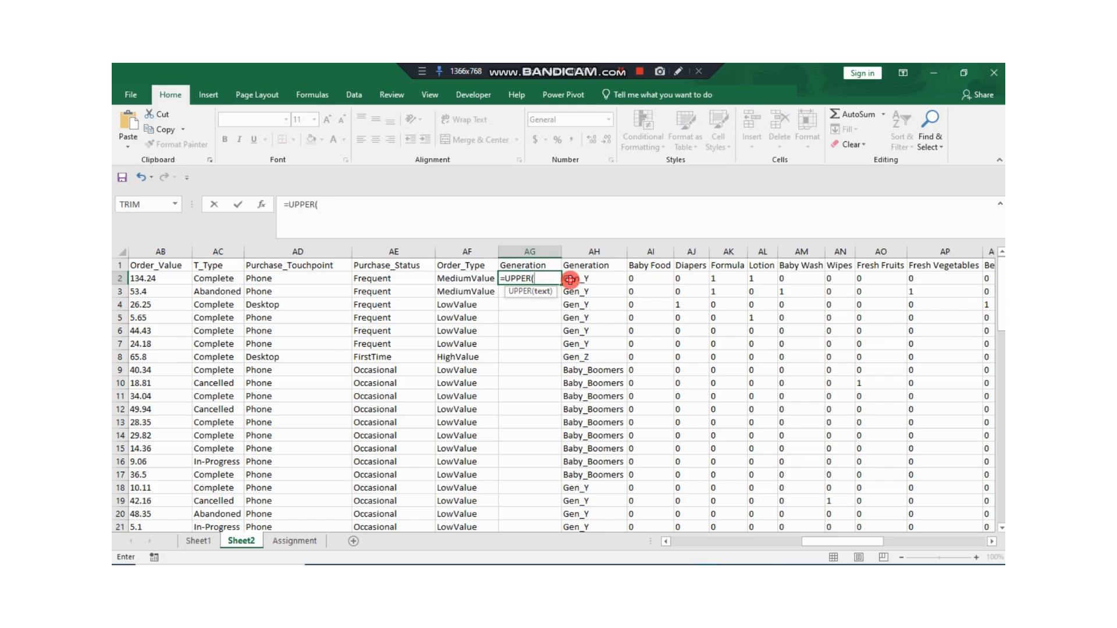
left_click(570, 279)
type(")")
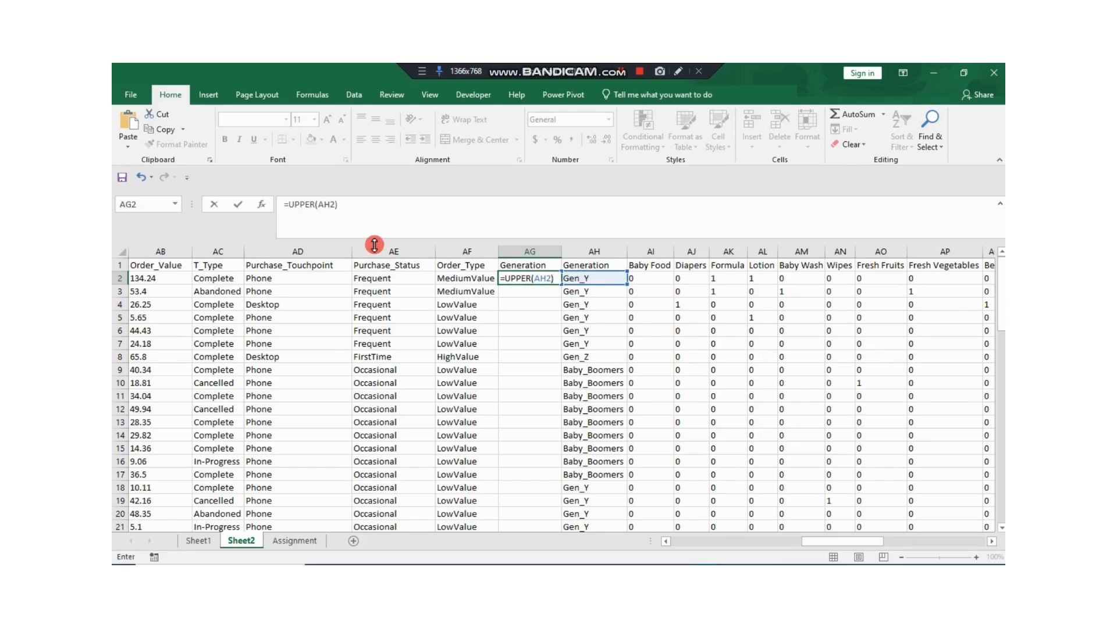
key("ctrl+Return")
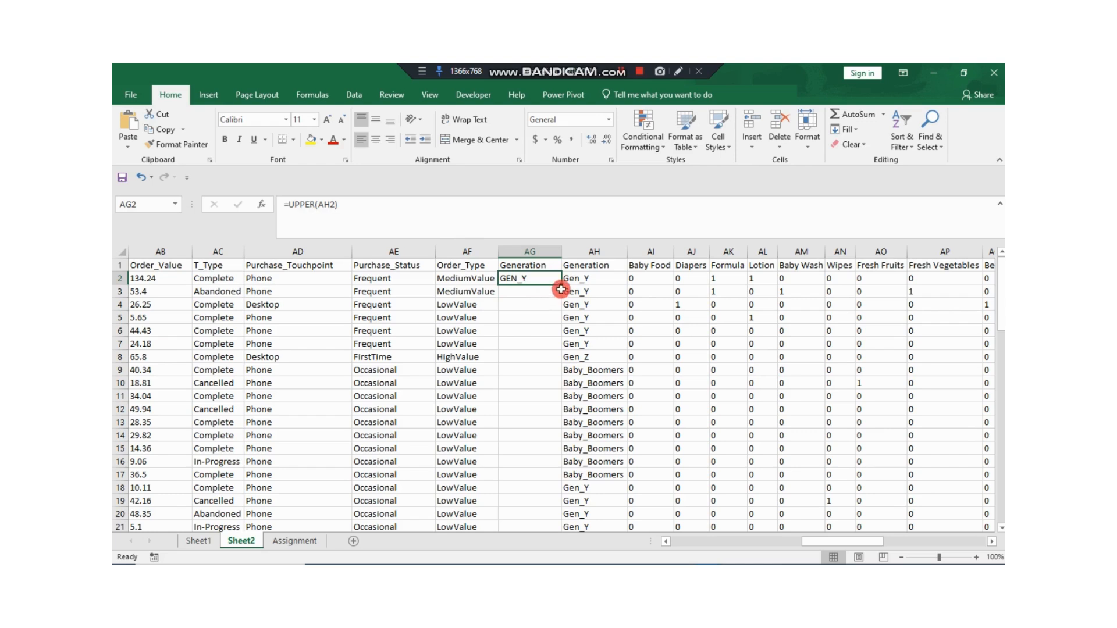
double_click(561, 284)
left_click(527, 251)
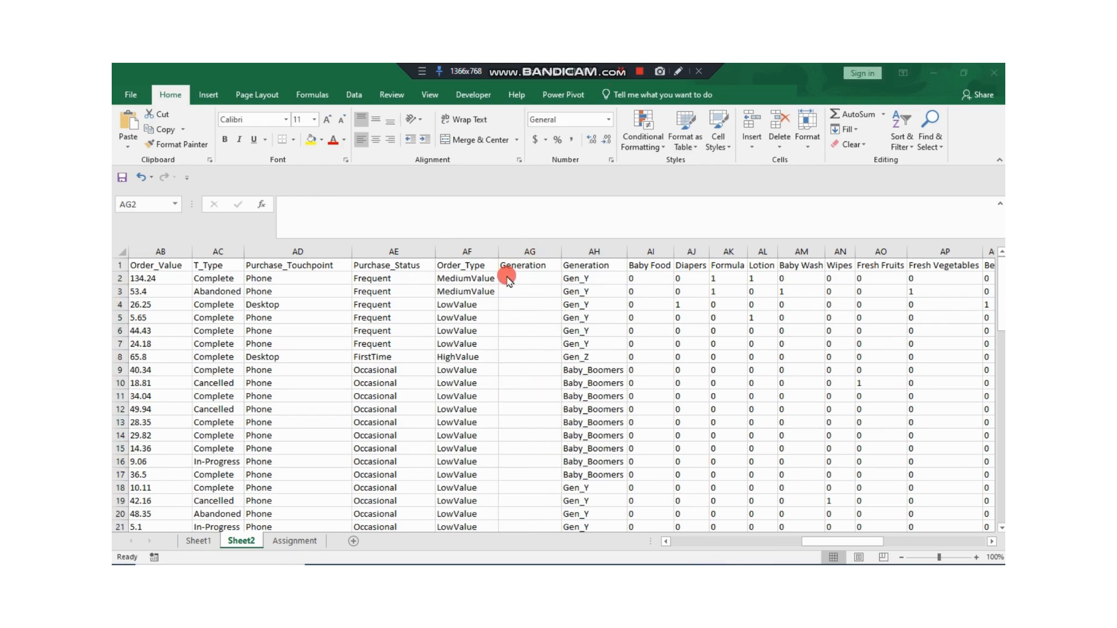
Step: Enter =UPPER(AH2) in AG2 and fill the formula down the new Generation column
left_click(507, 281)
type("=UP")
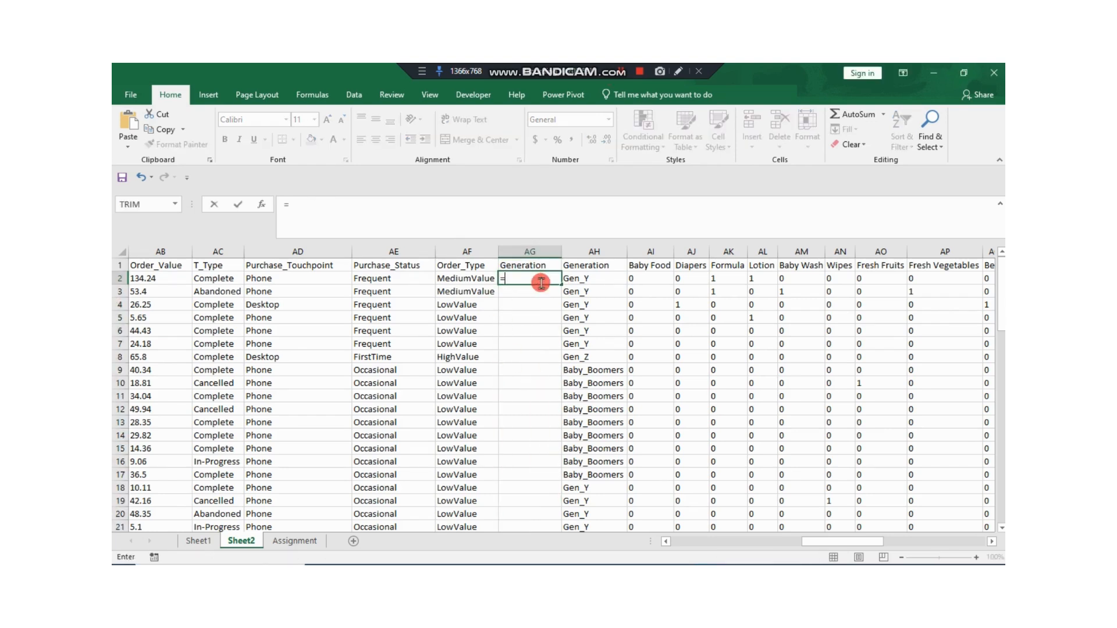
key("Tab")
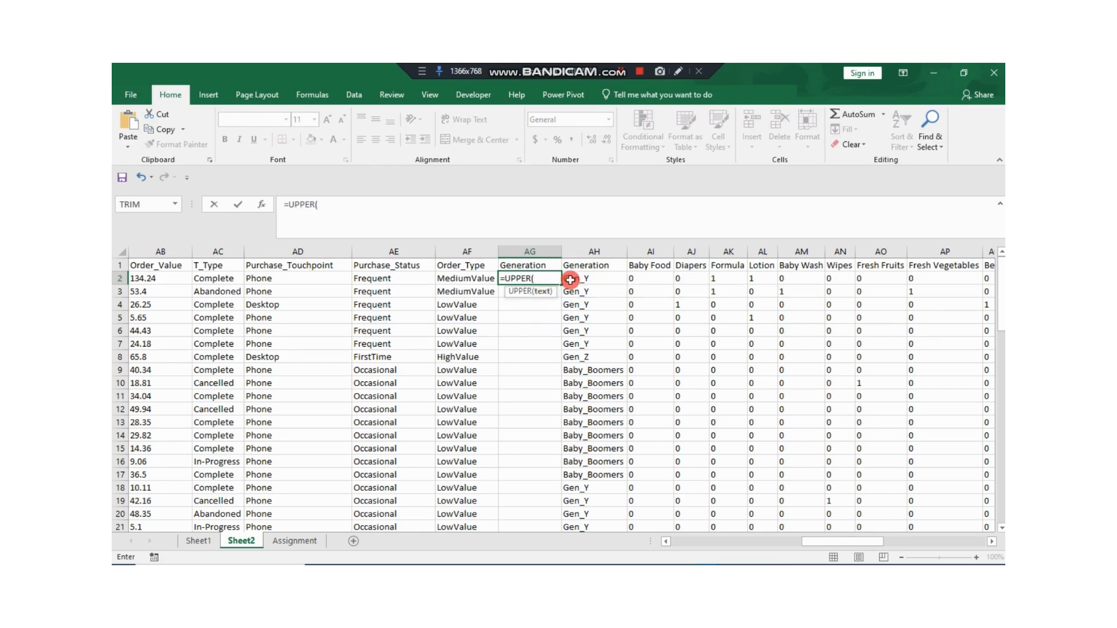
left_click(569, 279)
type(")")
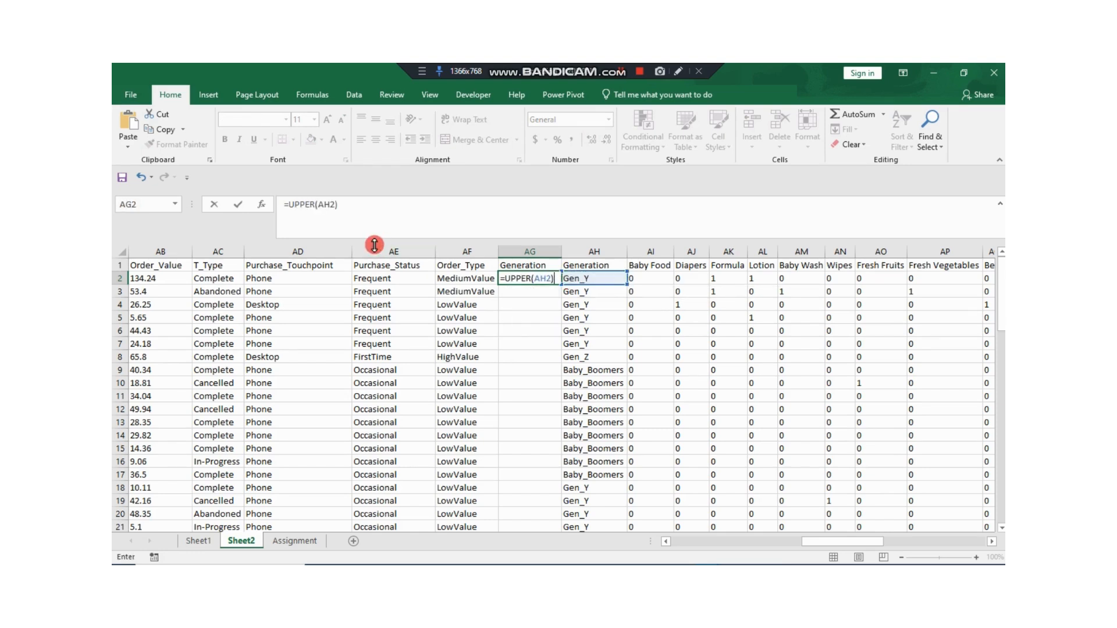
key("Return")
left_click(540, 280)
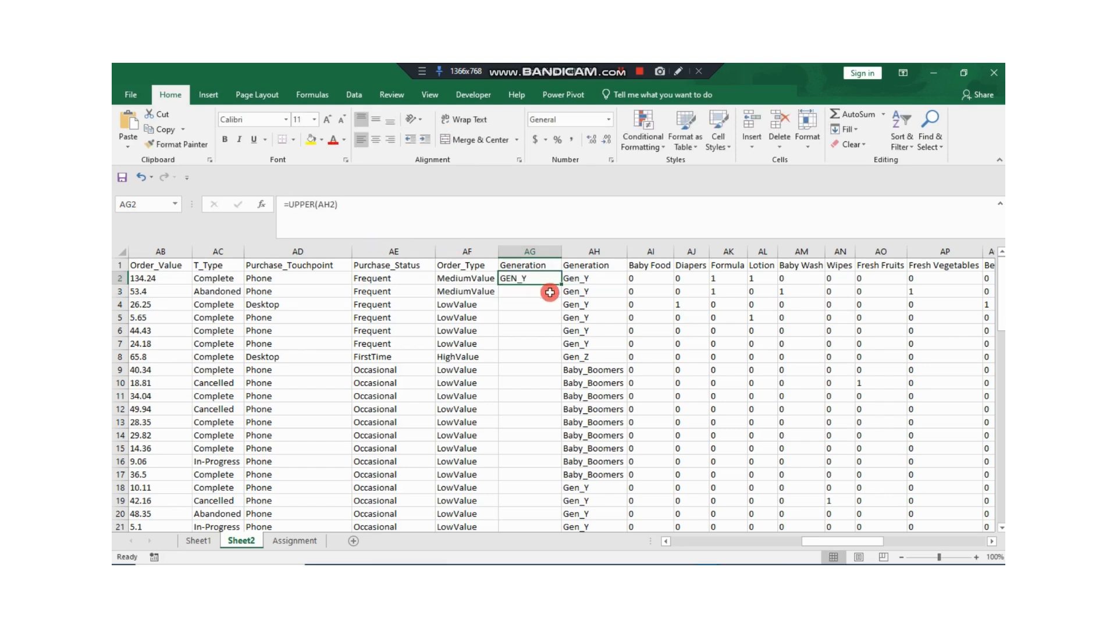
double_click(561, 284)
Step: Copy the uppercase column AG and paste it as values over the original Generation column AH
left_click(526, 252)
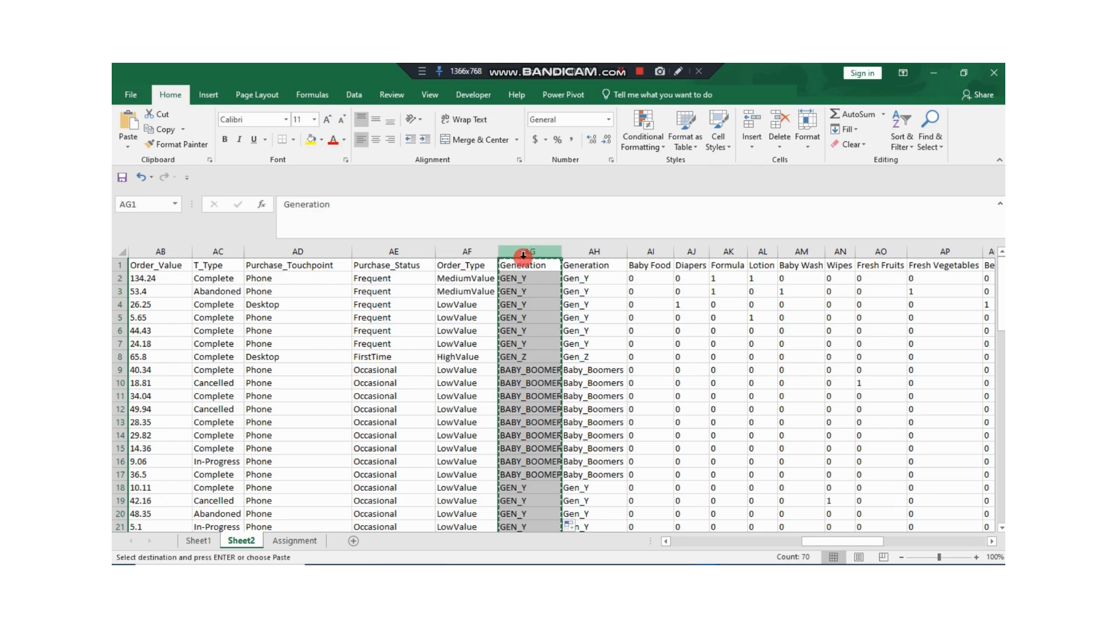
key("ctrl+c")
left_click(599, 254)
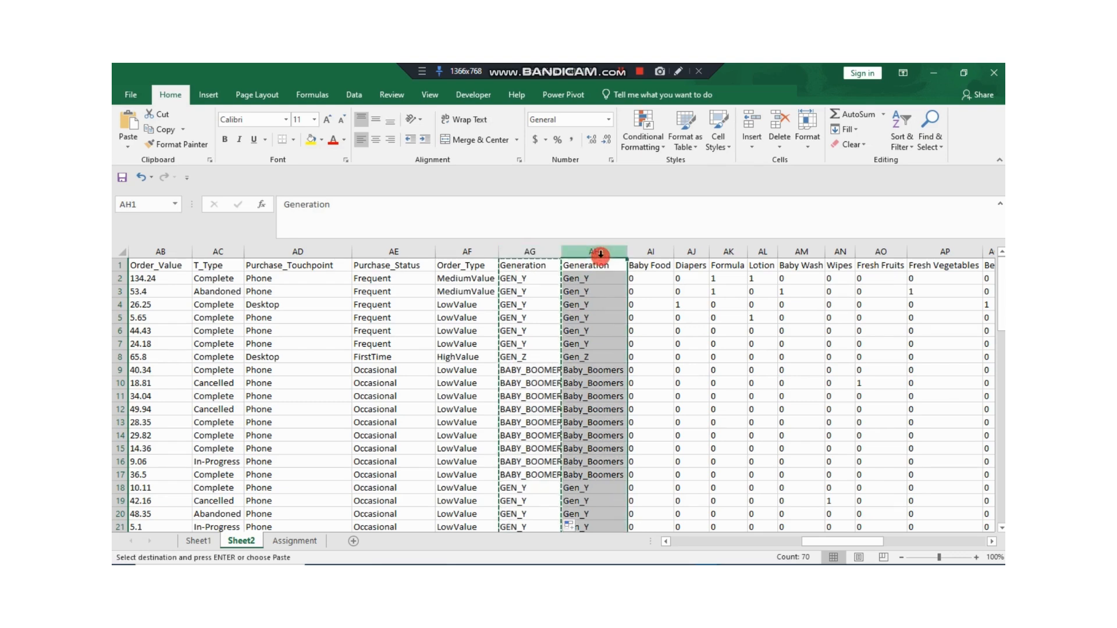
key("Escape")
left_click(526, 251)
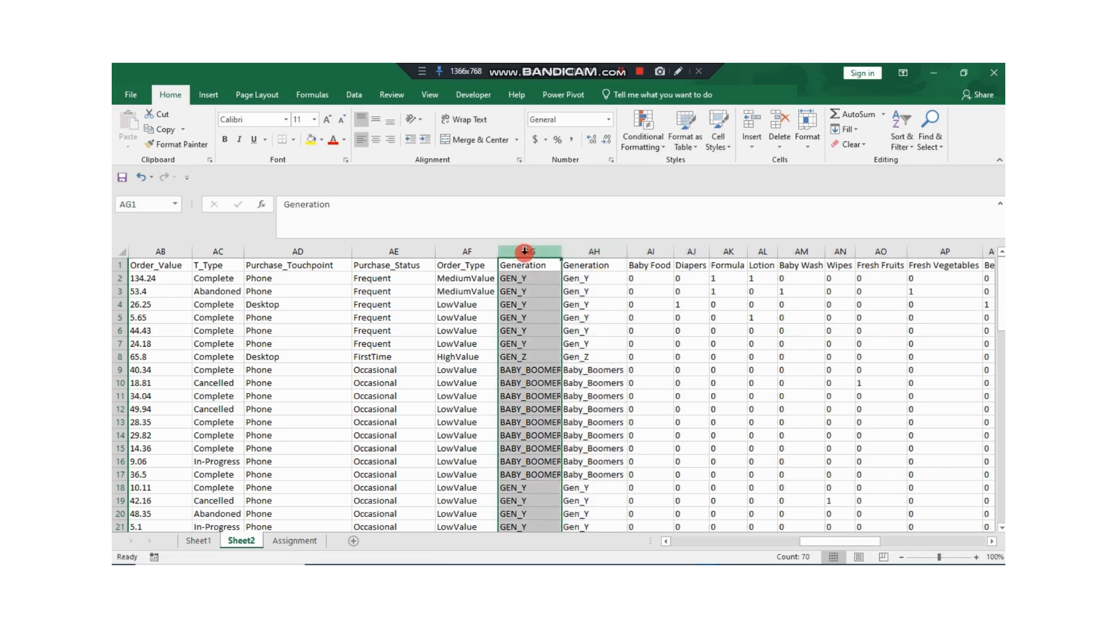
key("ctrl+c")
left_click(585, 251)
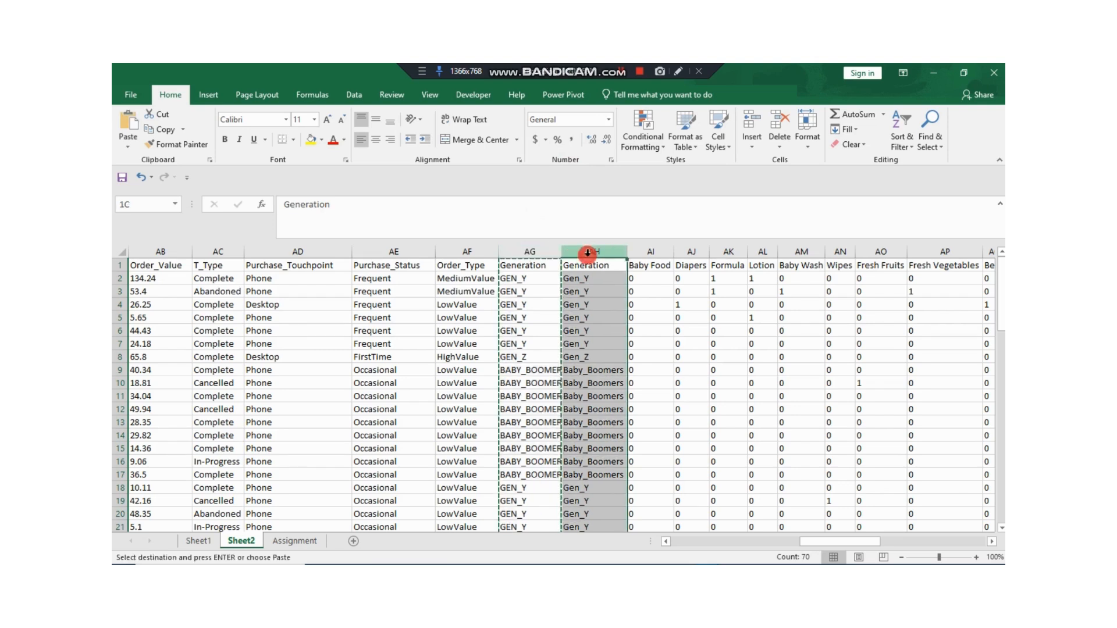
right_click(590, 252)
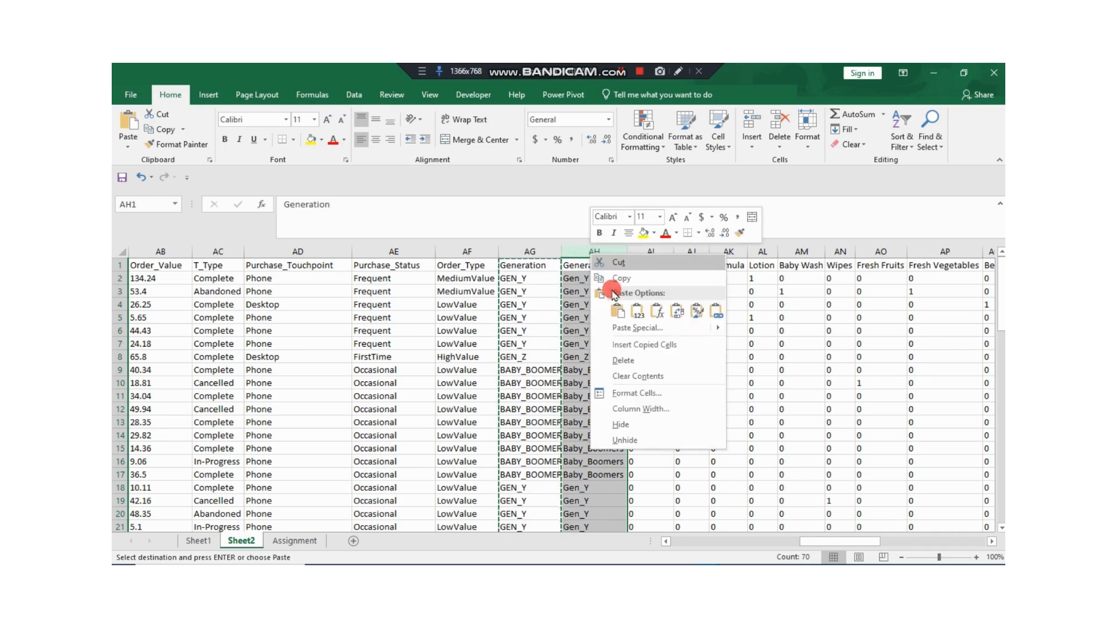
left_click(638, 312)
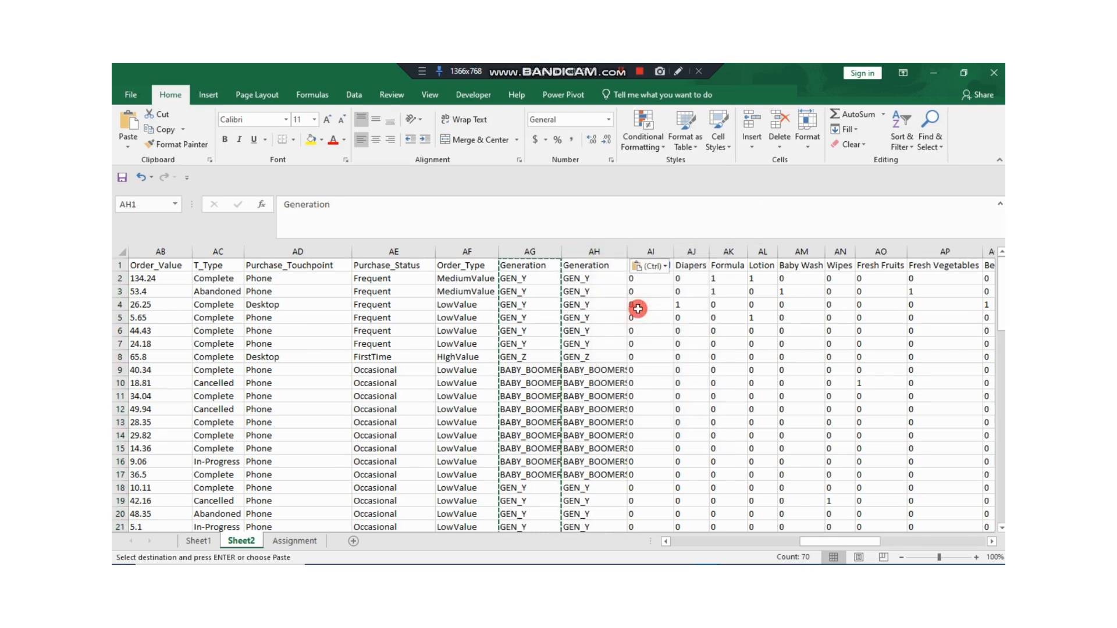
Step: Delete the helper column AG that holds the UPPER formulas
left_click(536, 252)
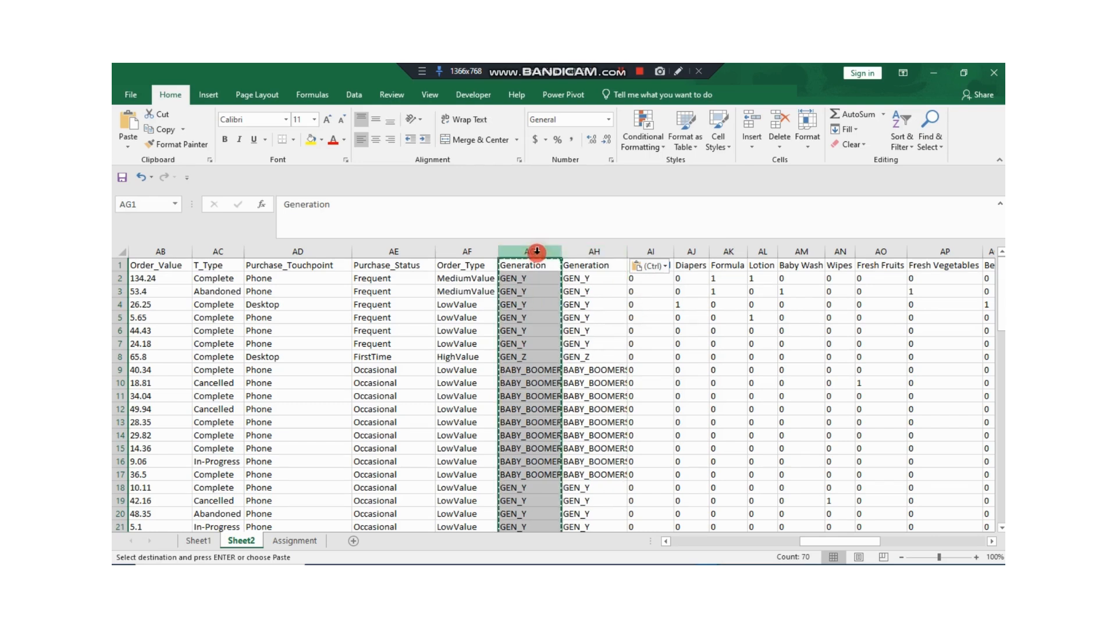
right_click(538, 254)
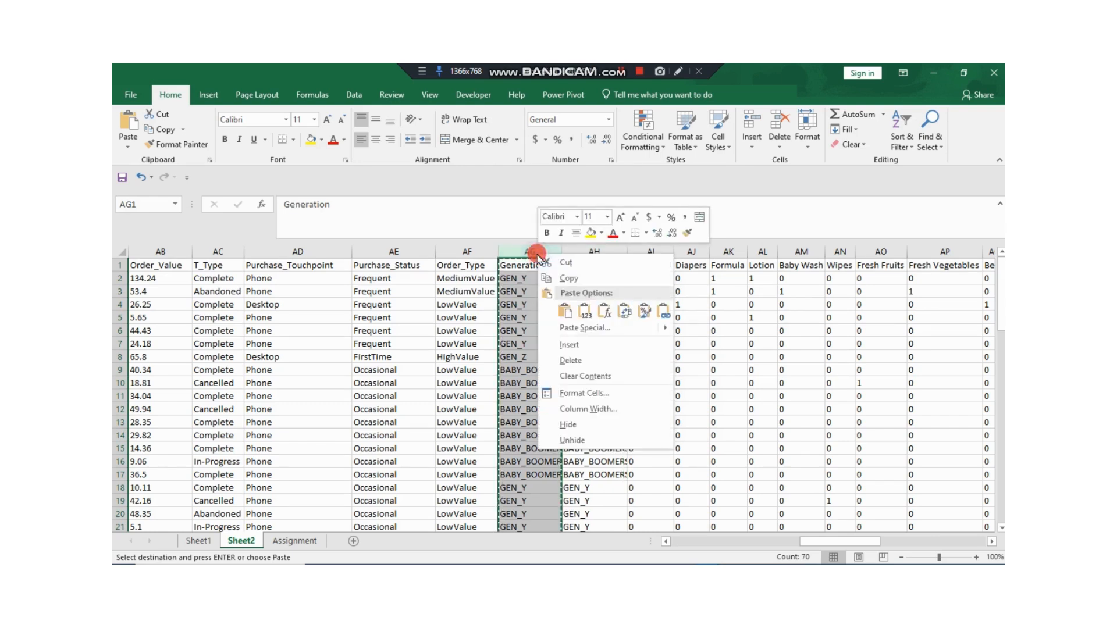
left_click(574, 359)
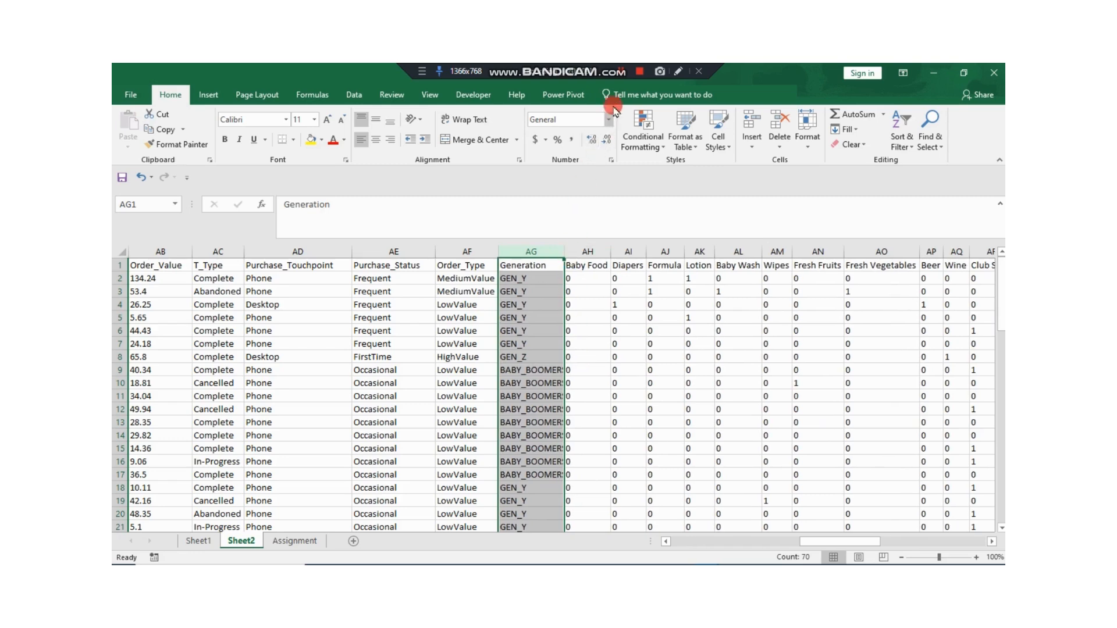
left_click(621, 72)
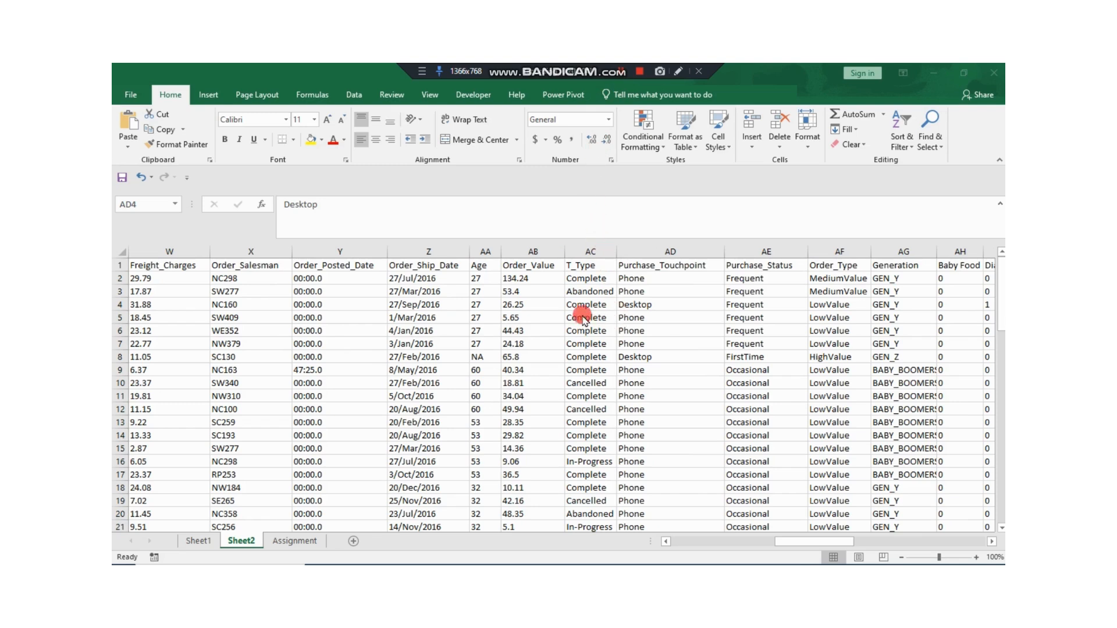
Step: Insert a blank column directly before the T_Type column AC
left_click(588, 250)
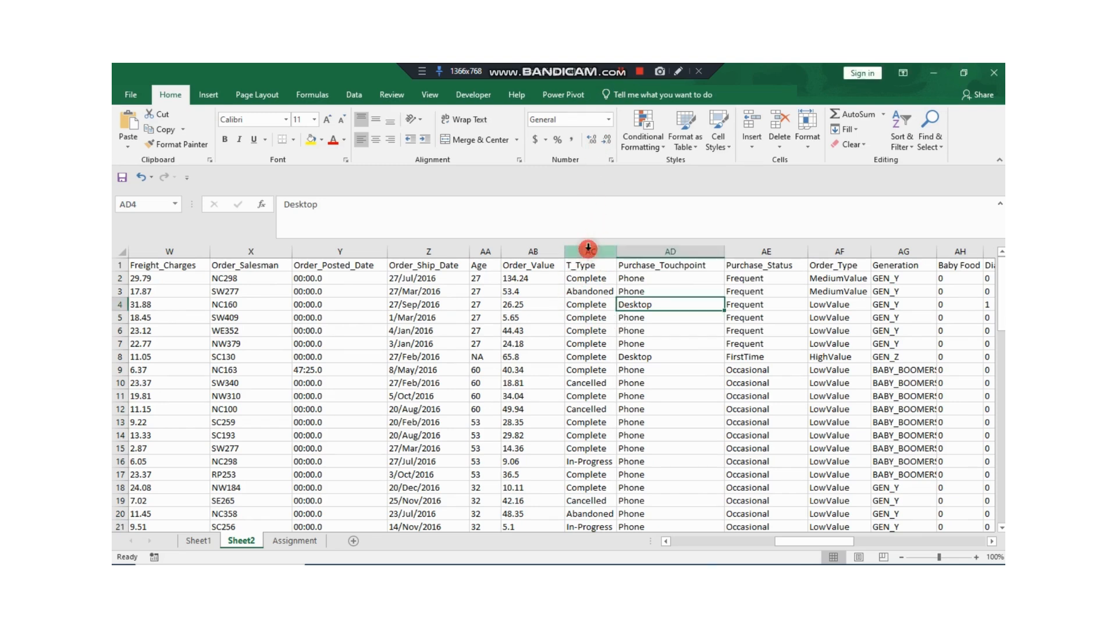
left_click(588, 250)
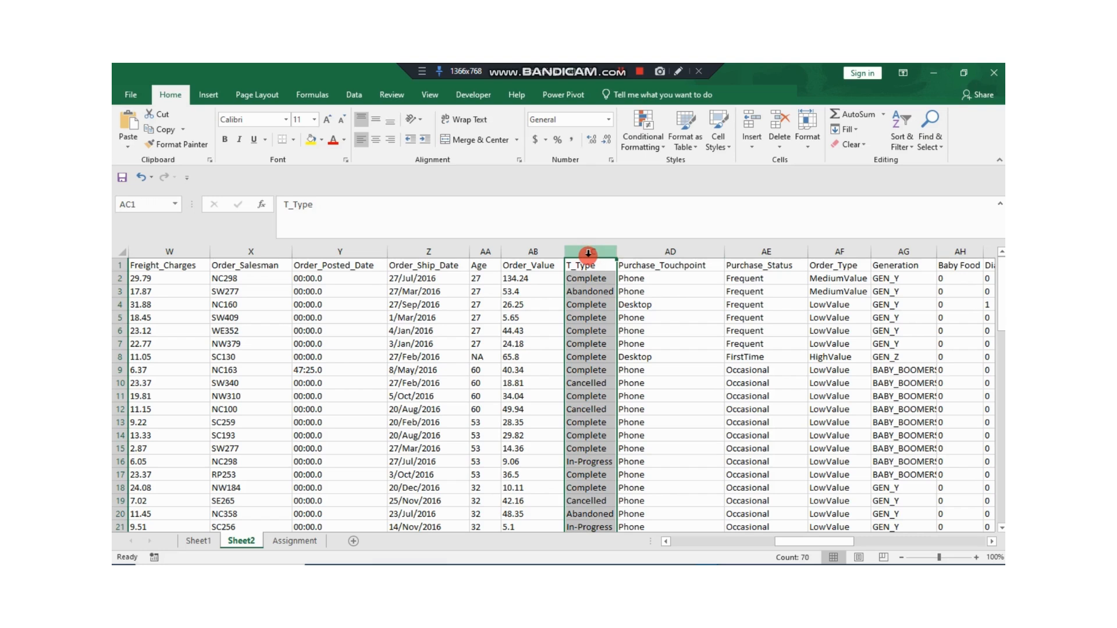
right_click(588, 253)
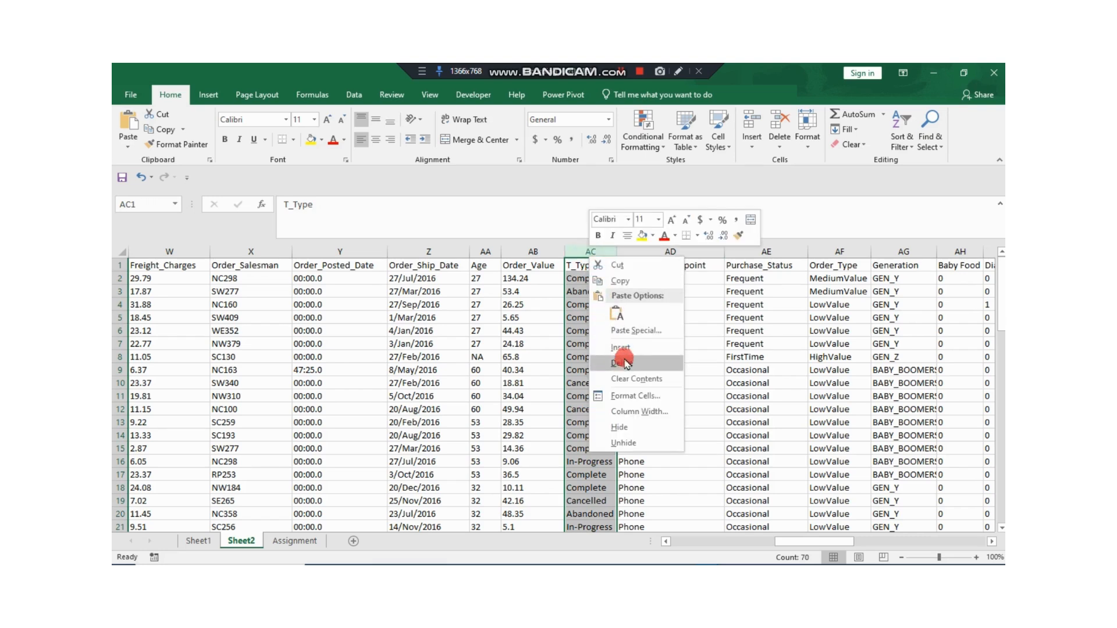
left_click(628, 348)
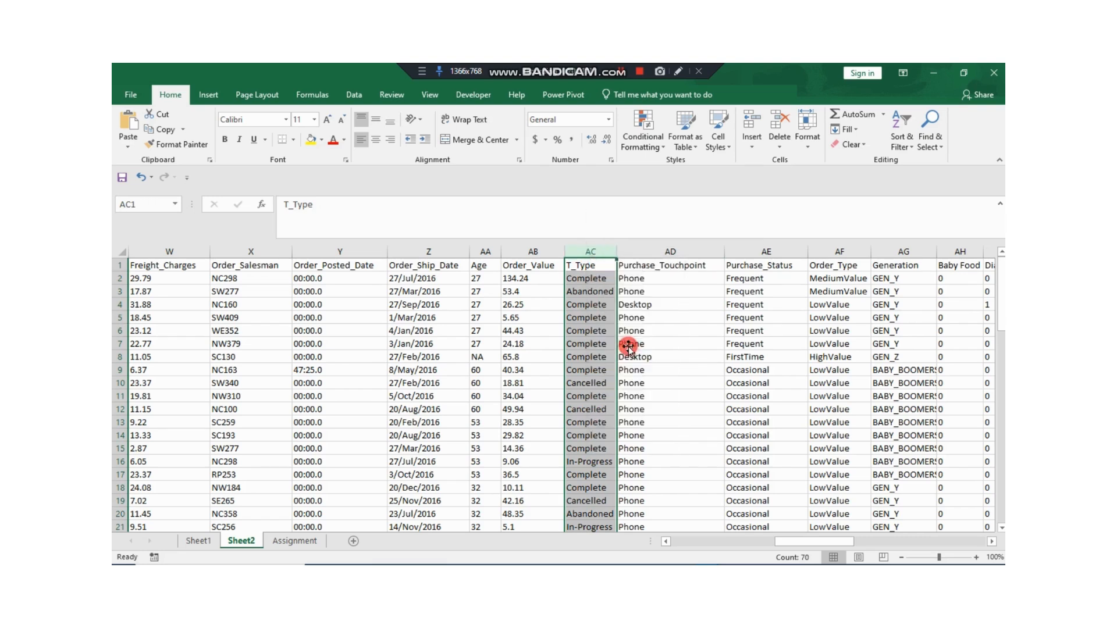
Step: Copy the header text "T_Type" from AD1 into AC1 as the new column's header
left_click(590, 267)
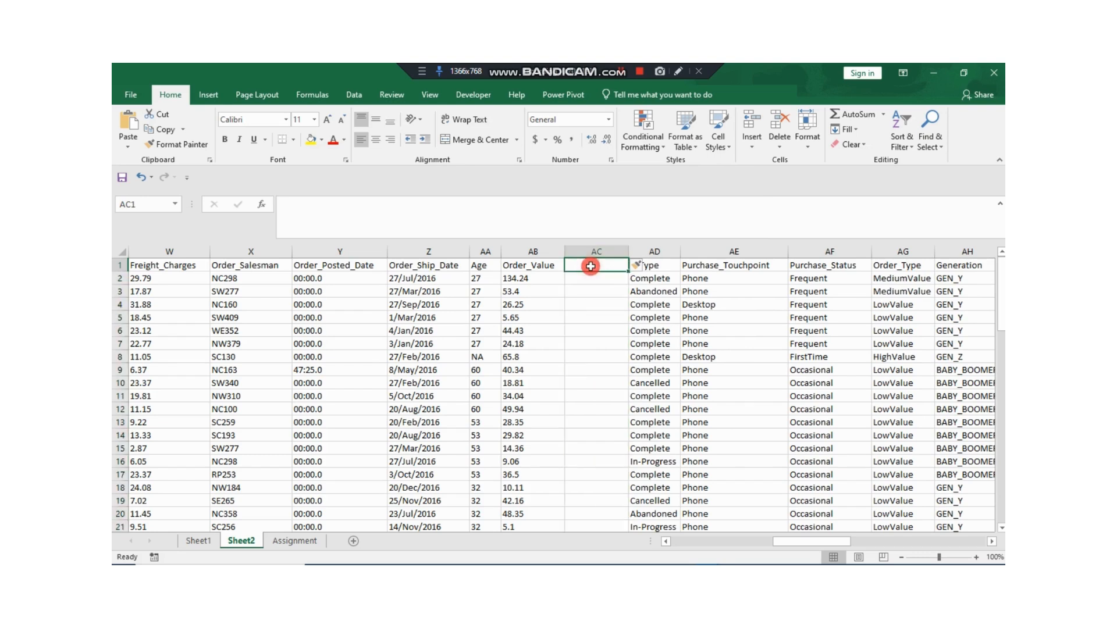
left_click(663, 265)
left_click_drag(313, 208, 259, 212)
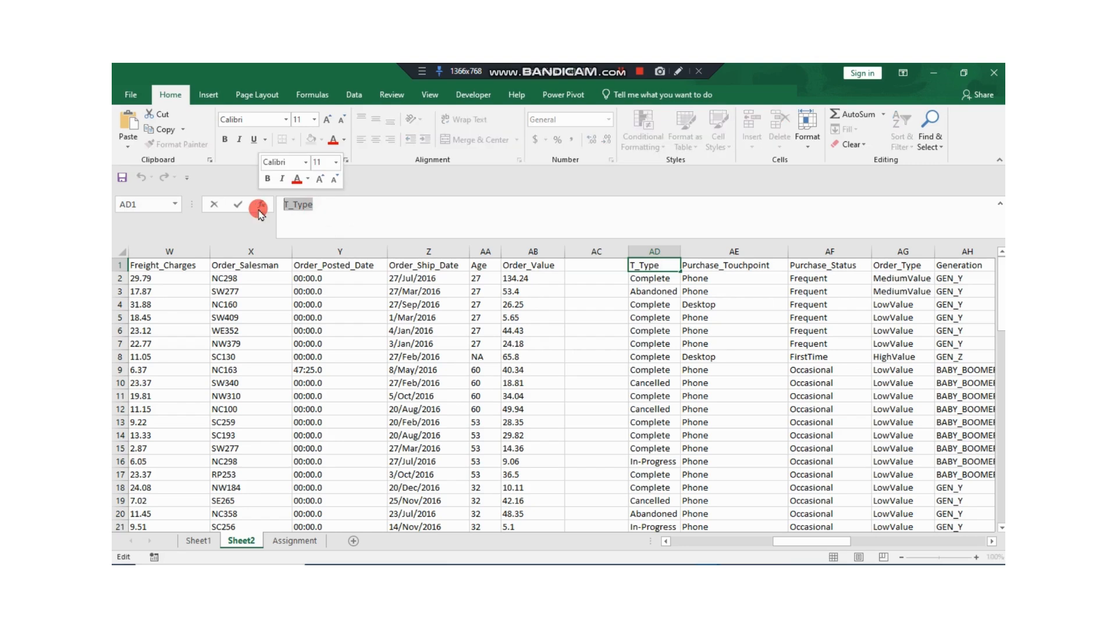
left_click(594, 265)
key("ctrl+v")
key("Return")
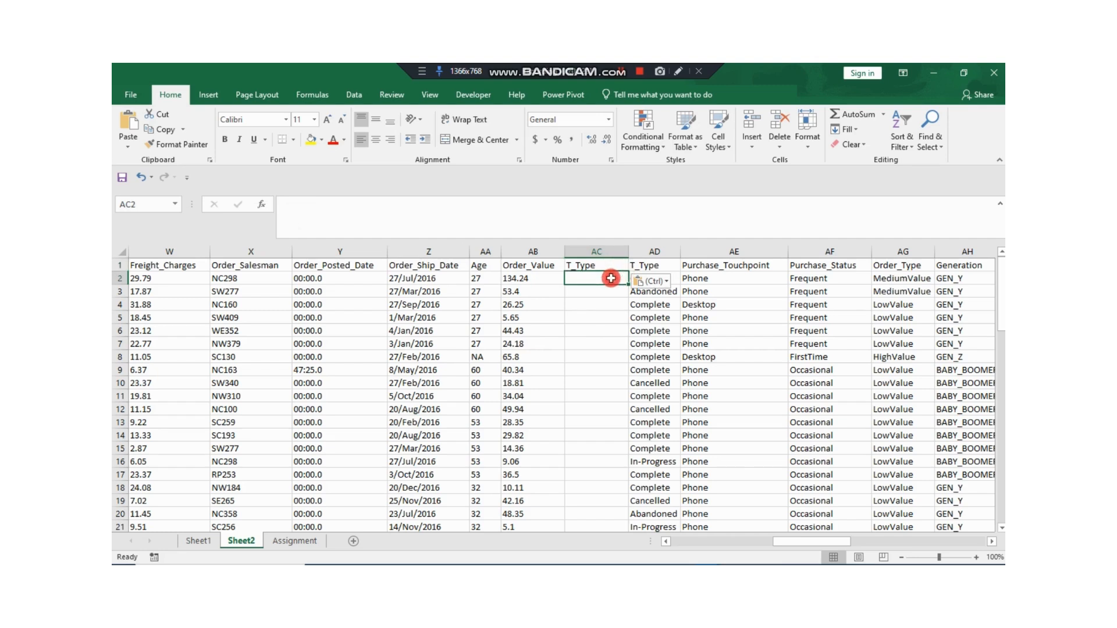
Step: Enter =LOWER(AD2) in AC2 and fill the formula down the new T_Type column
type("=")
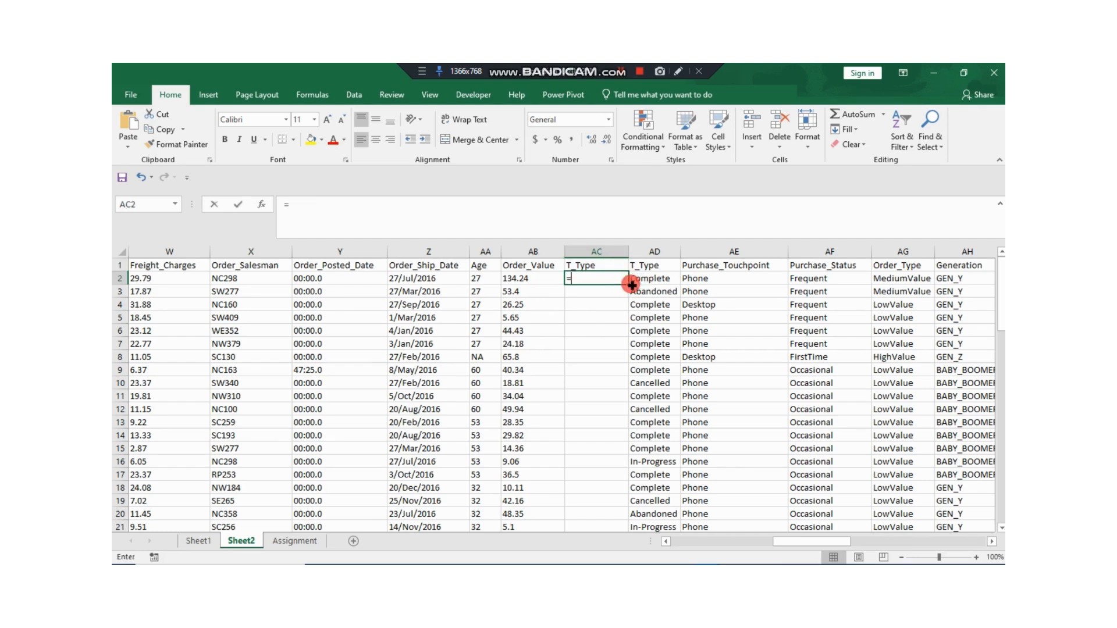
type("LOWER")
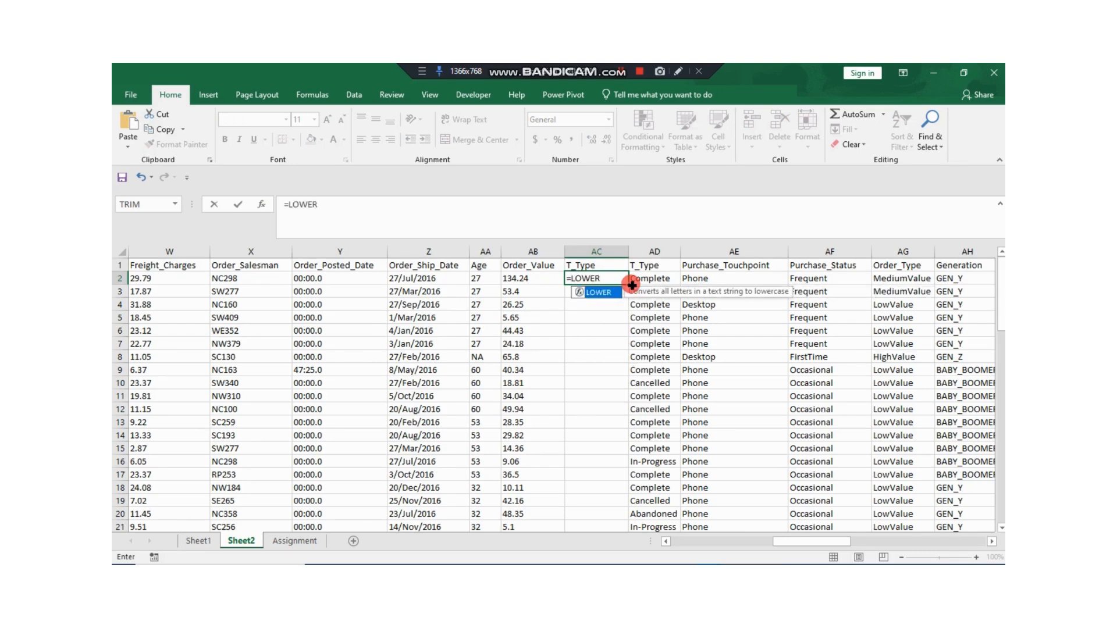
type("(")
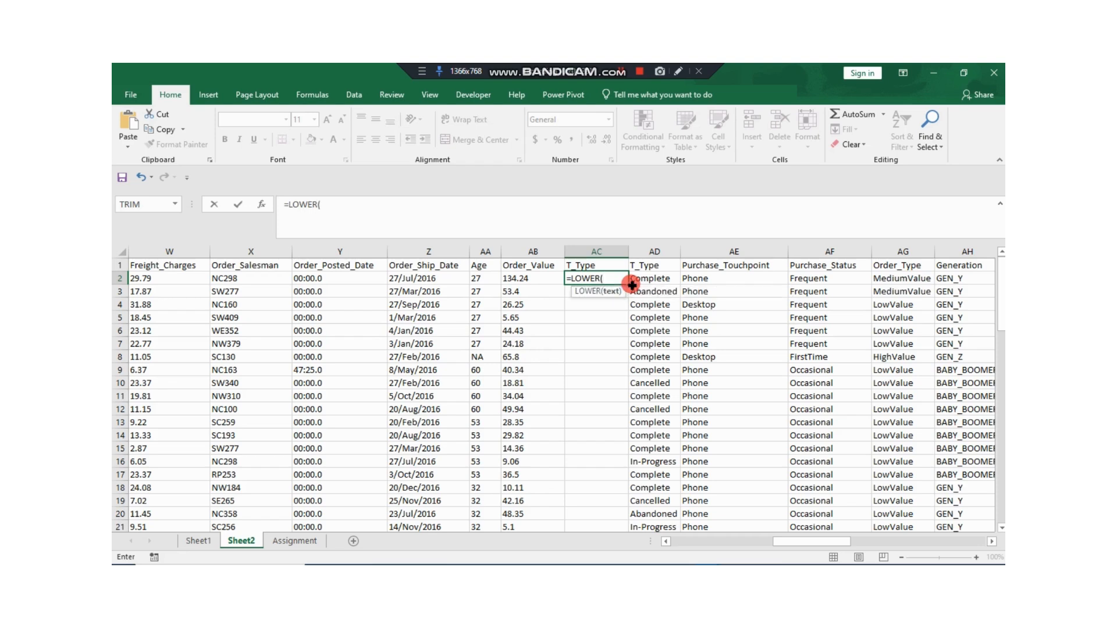
left_click(656, 280)
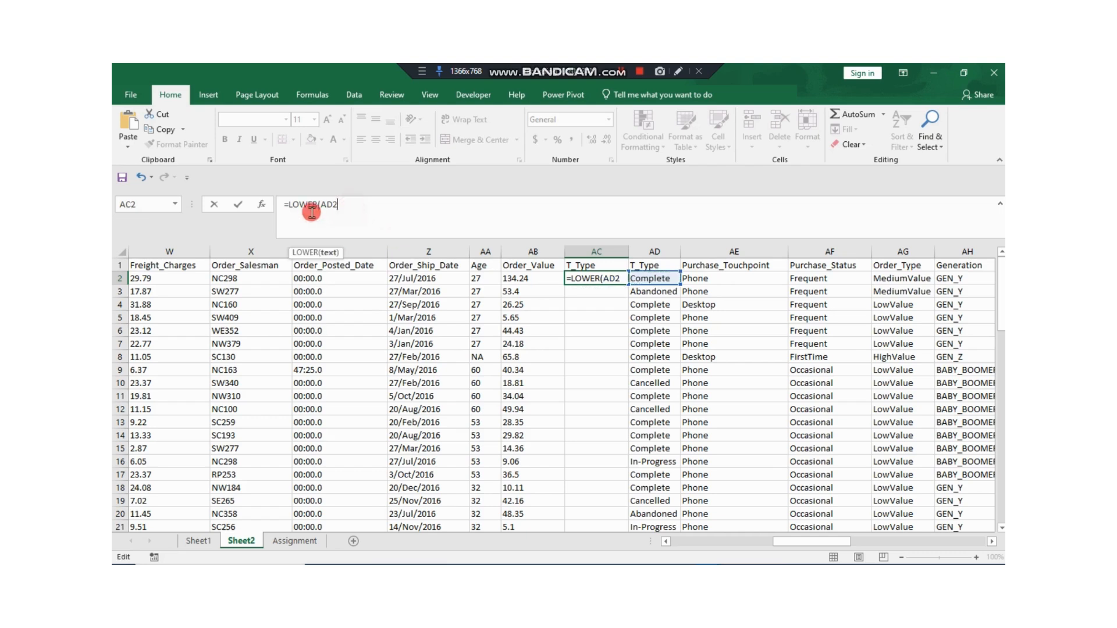
type(")")
key("Return")
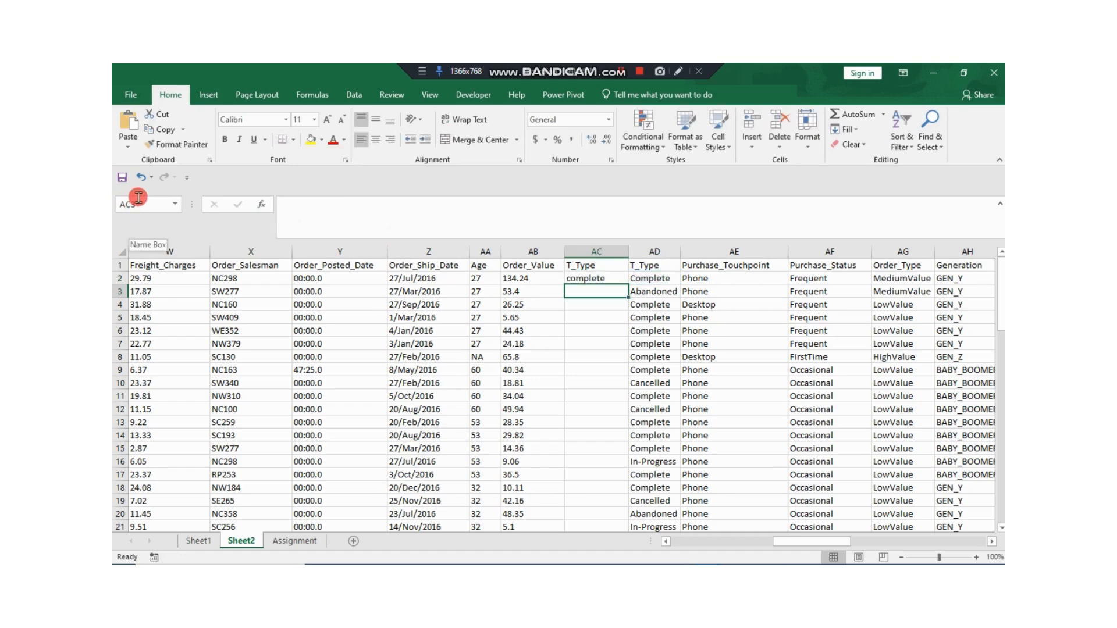
scroll(133, 200, "down", 12)
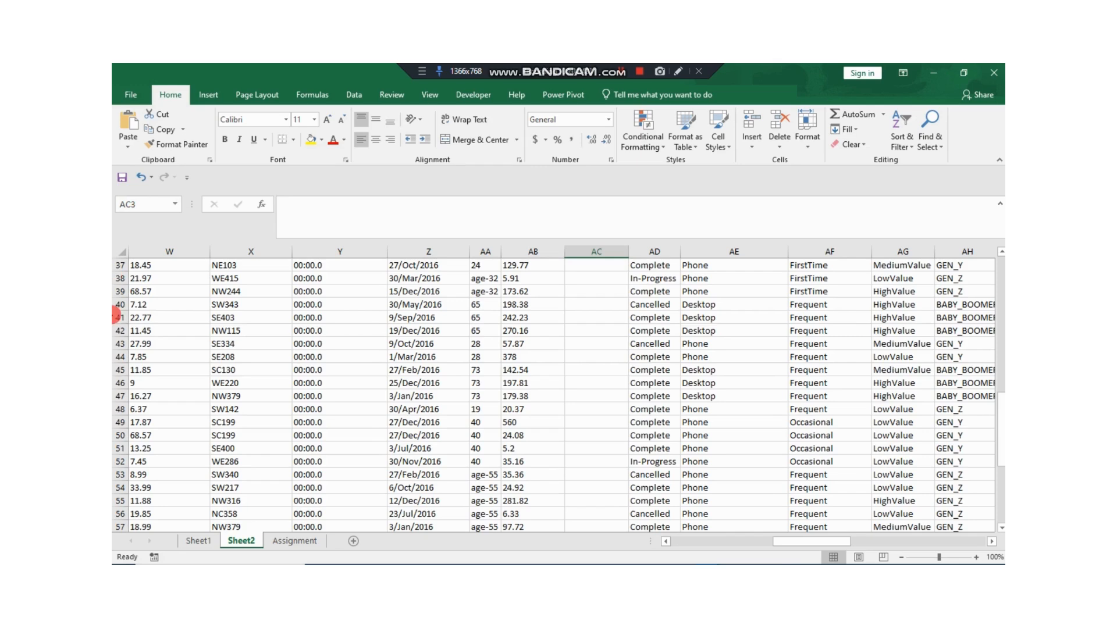
scroll(612, 393, "up", 12)
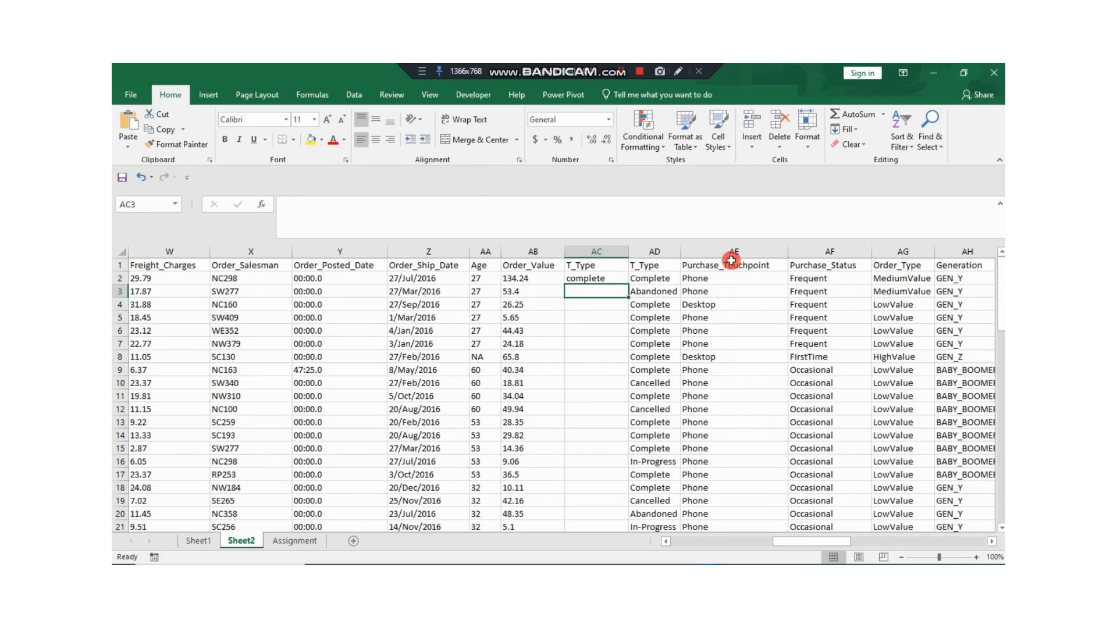
left_click(616, 280)
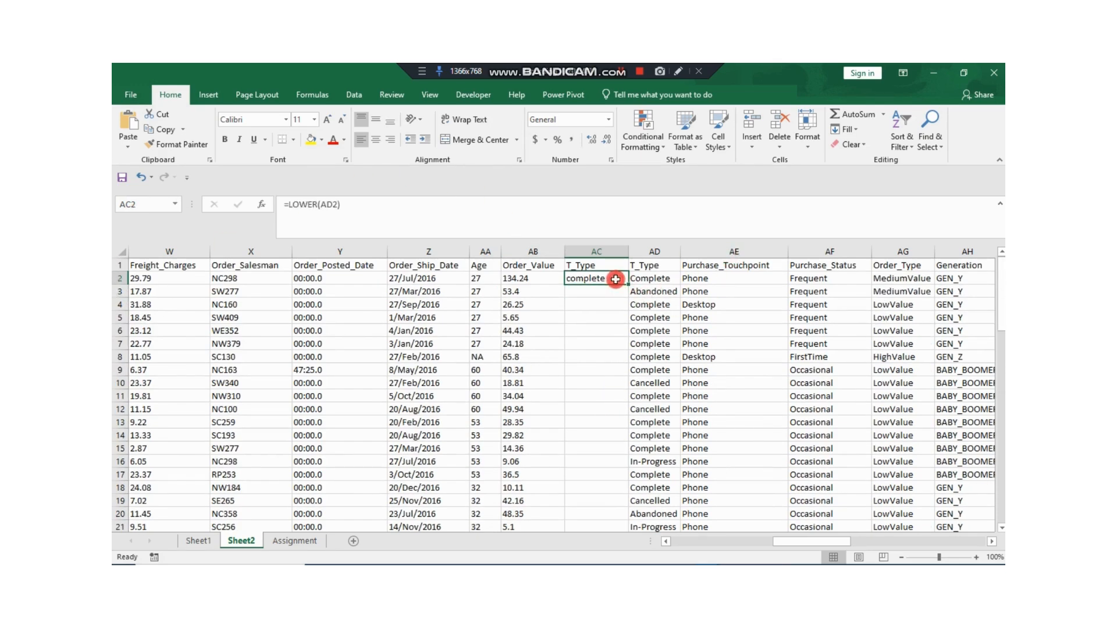
double_click(628, 283)
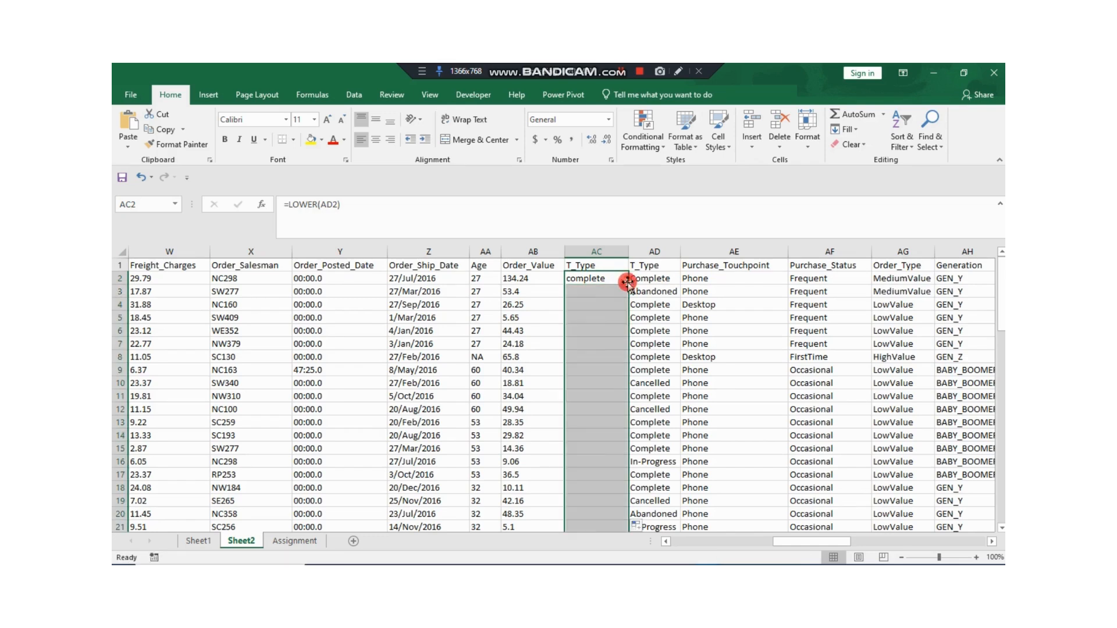
Step: Copy the lowercase T_Type column AC and paste it as values over the original T_Type column AD
left_click(612, 252)
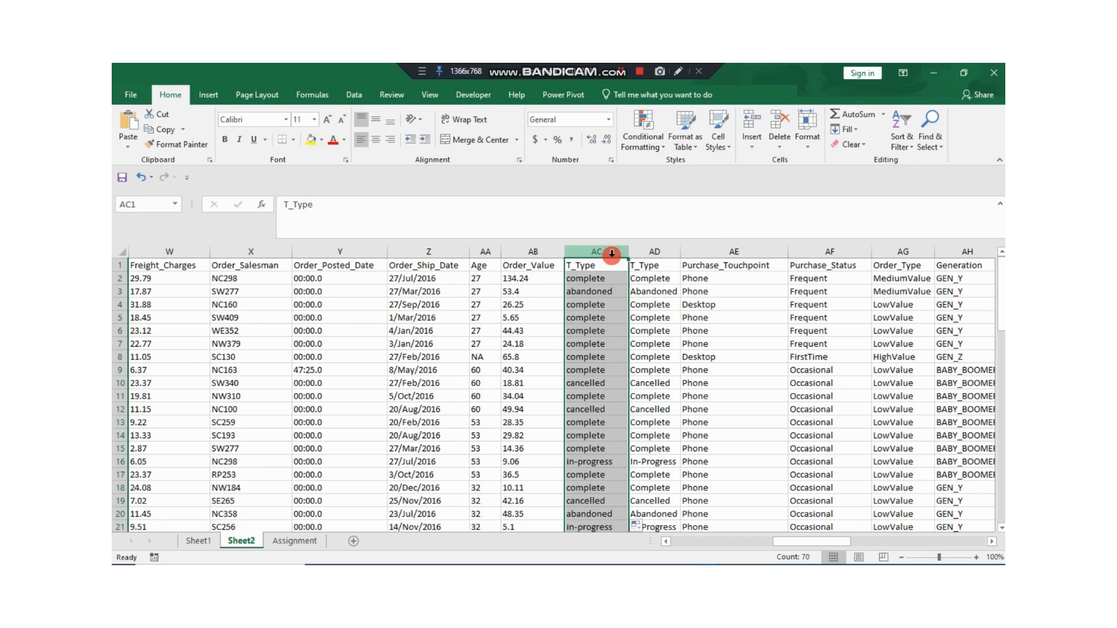
key("ctrl+c")
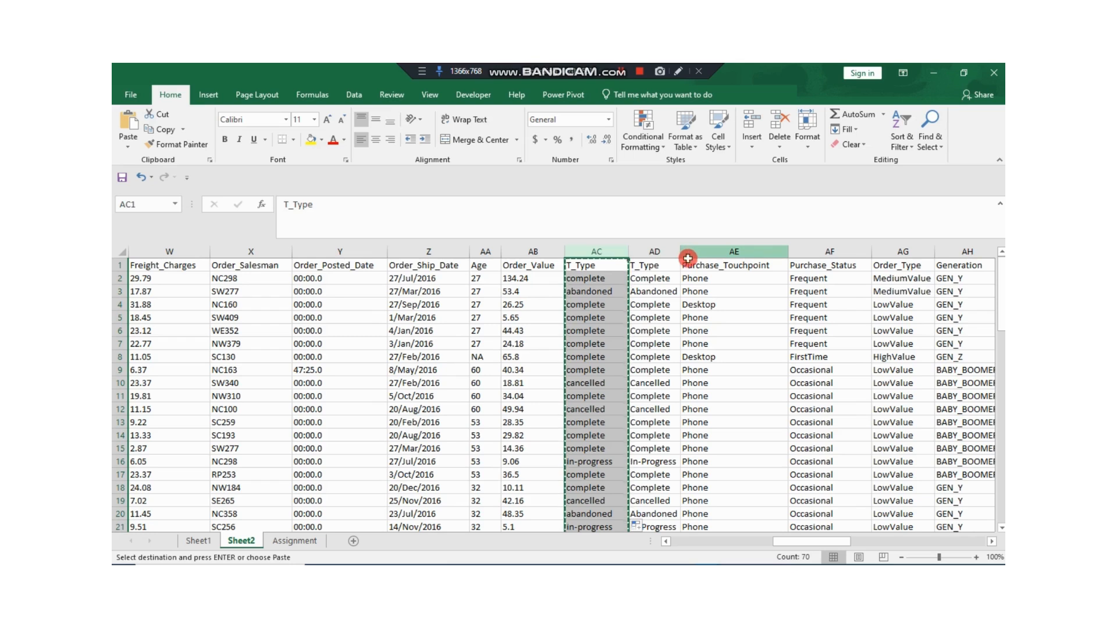
left_click(656, 251)
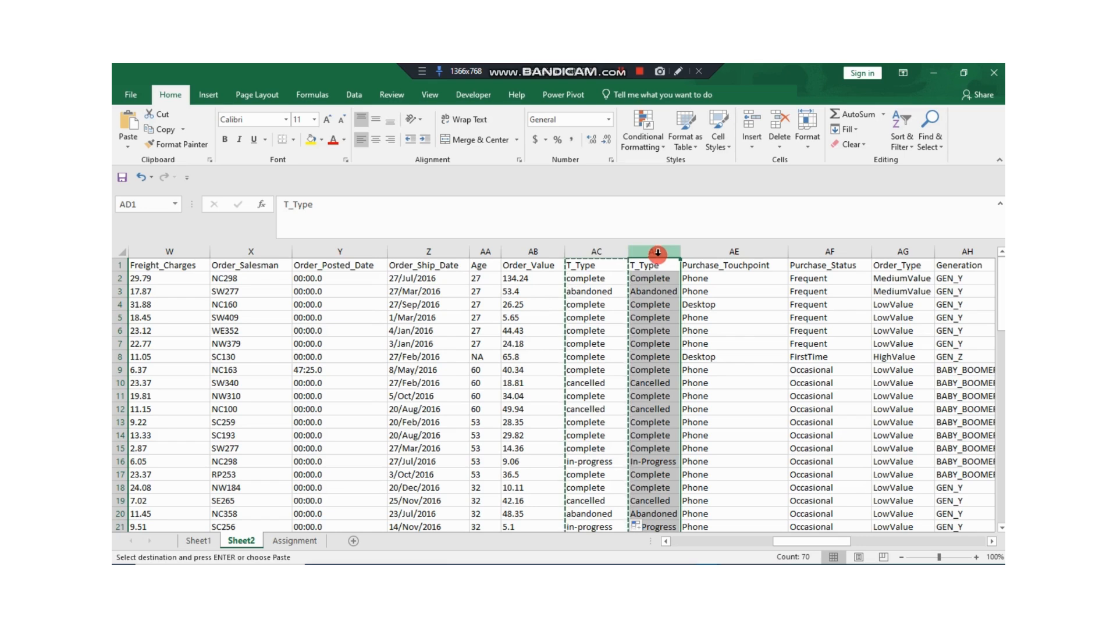
right_click(658, 252)
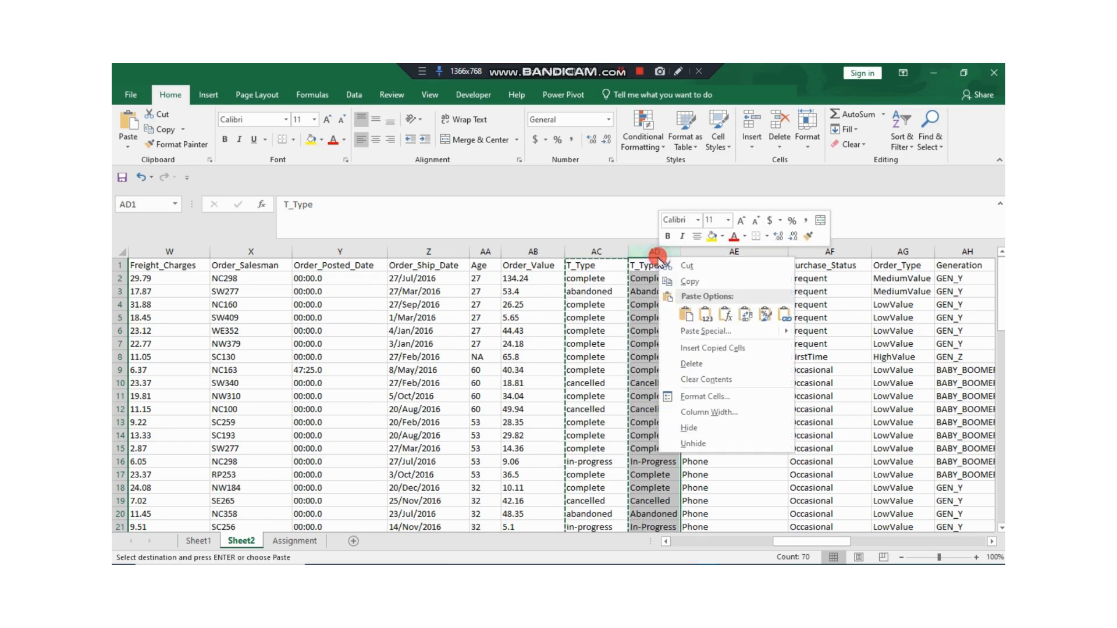
left_click(706, 316)
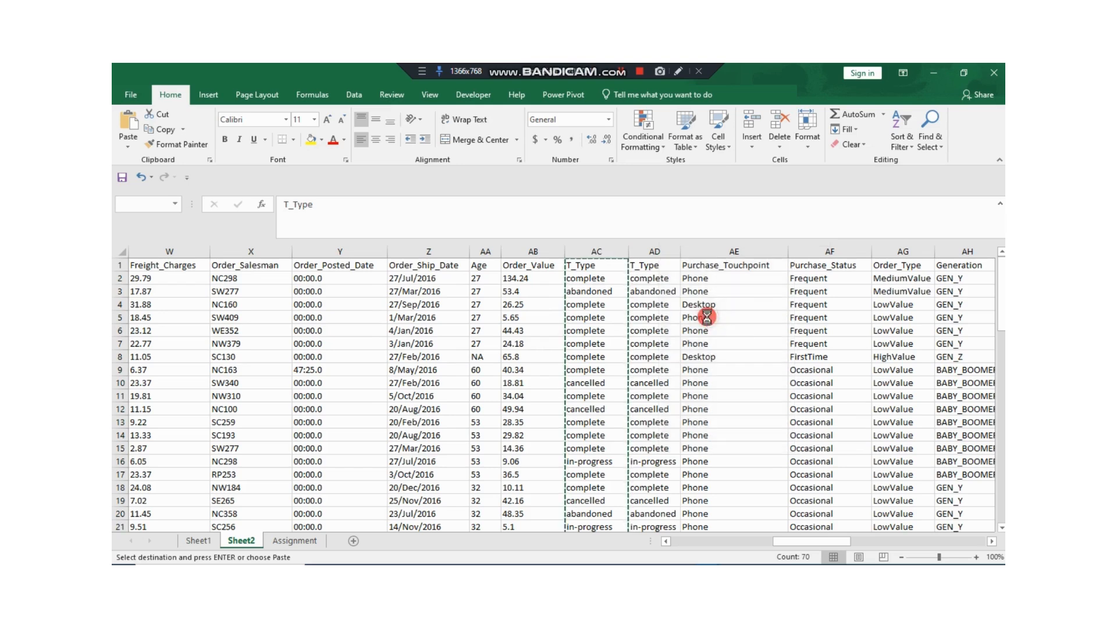
Step: Delete the helper column AC that holds the LOWER formulas
left_click(606, 253)
right_click(605, 253)
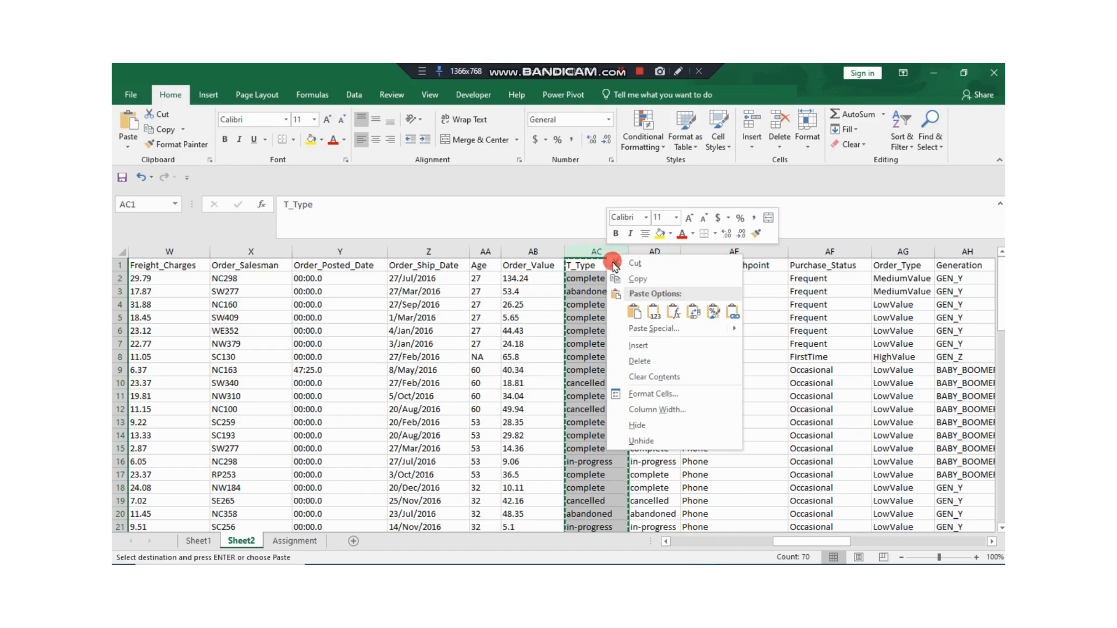
left_click(645, 361)
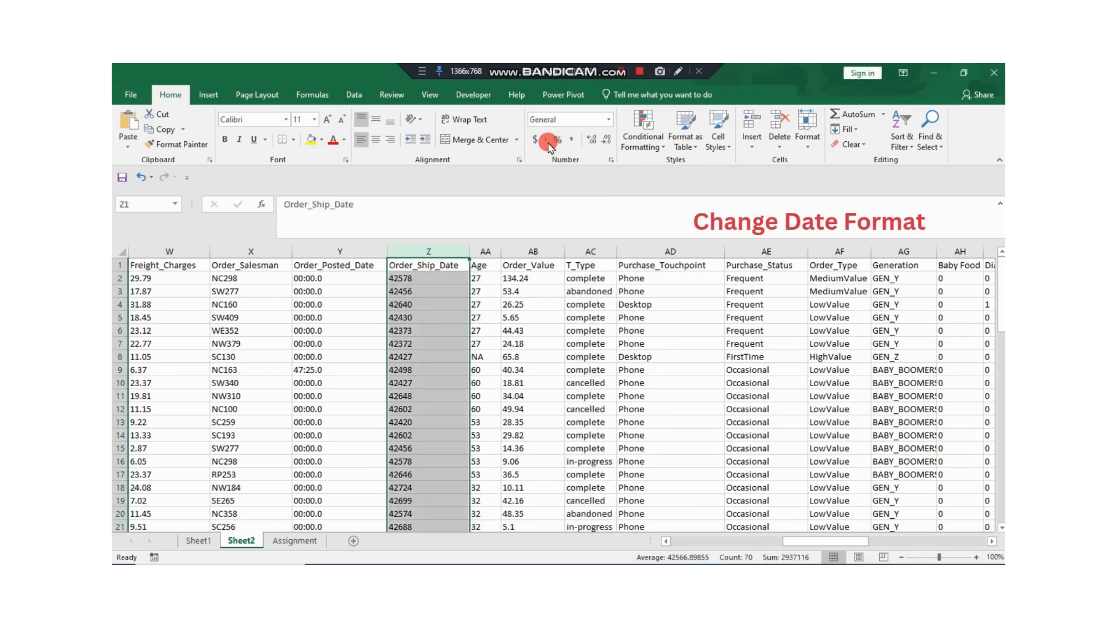
Step: Format the Order_Ship_Date column Z as a date of the long type "Wednesday, March 14, 2012"
left_click(544, 140)
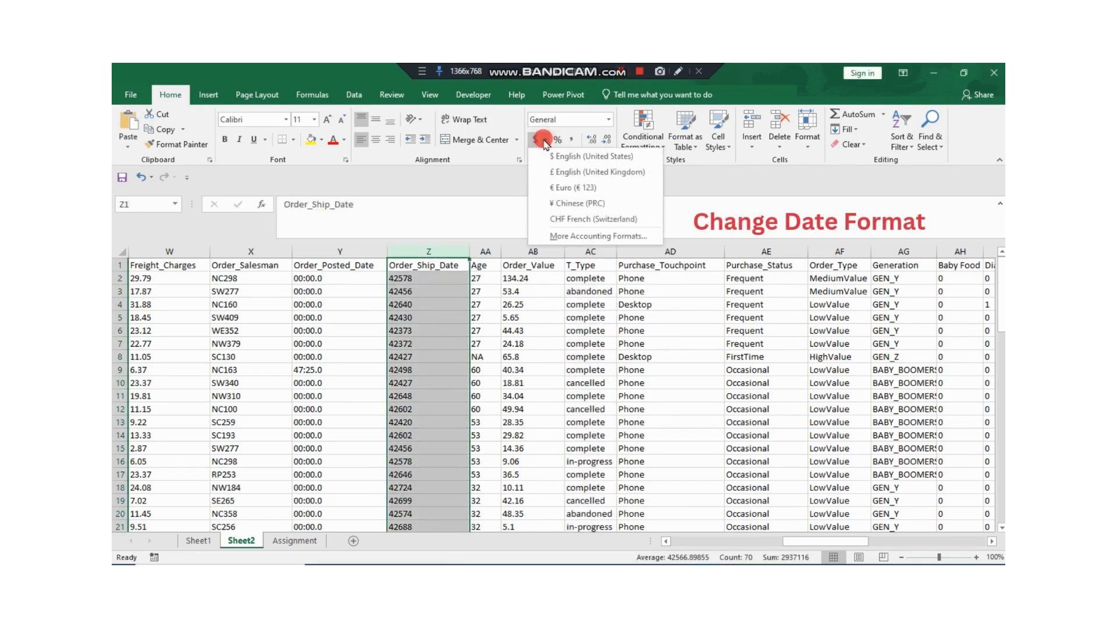
left_click(568, 236)
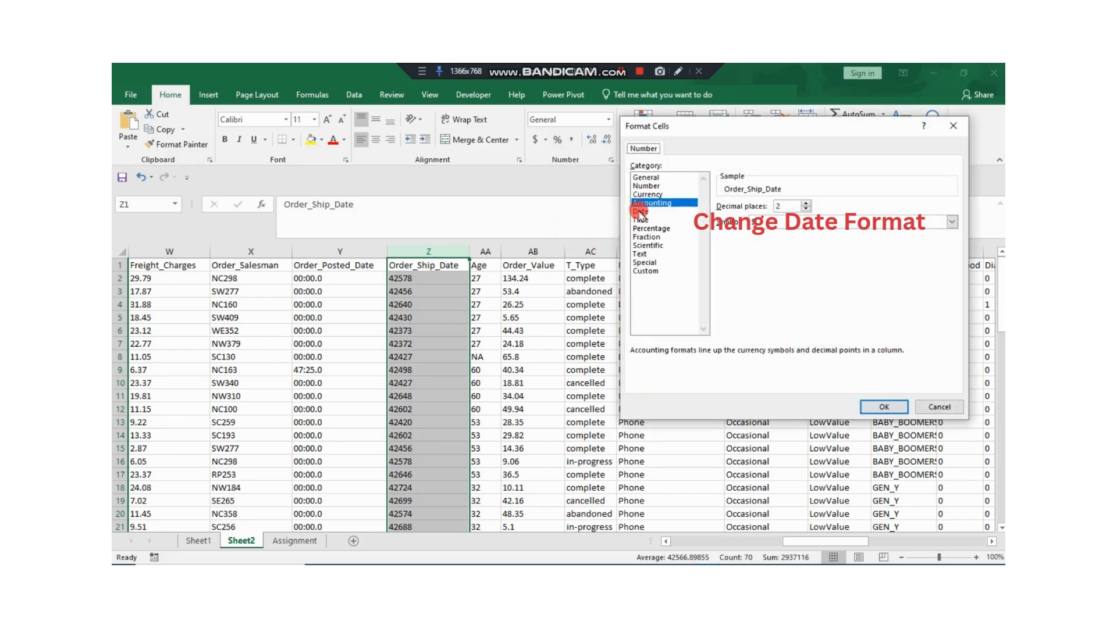
left_click(640, 212)
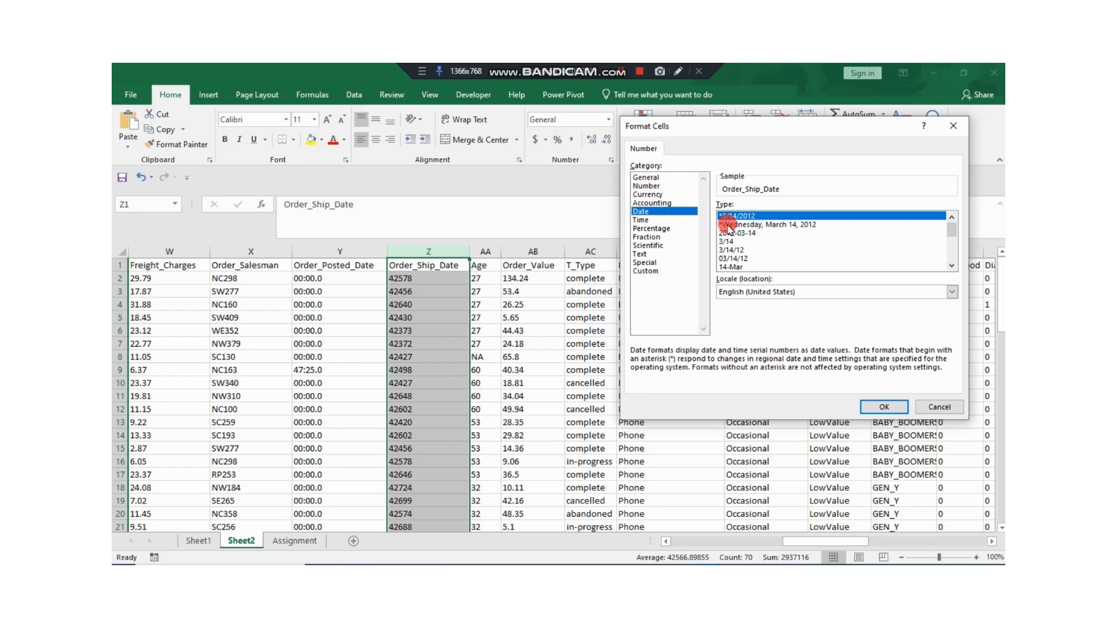
left_click(727, 225)
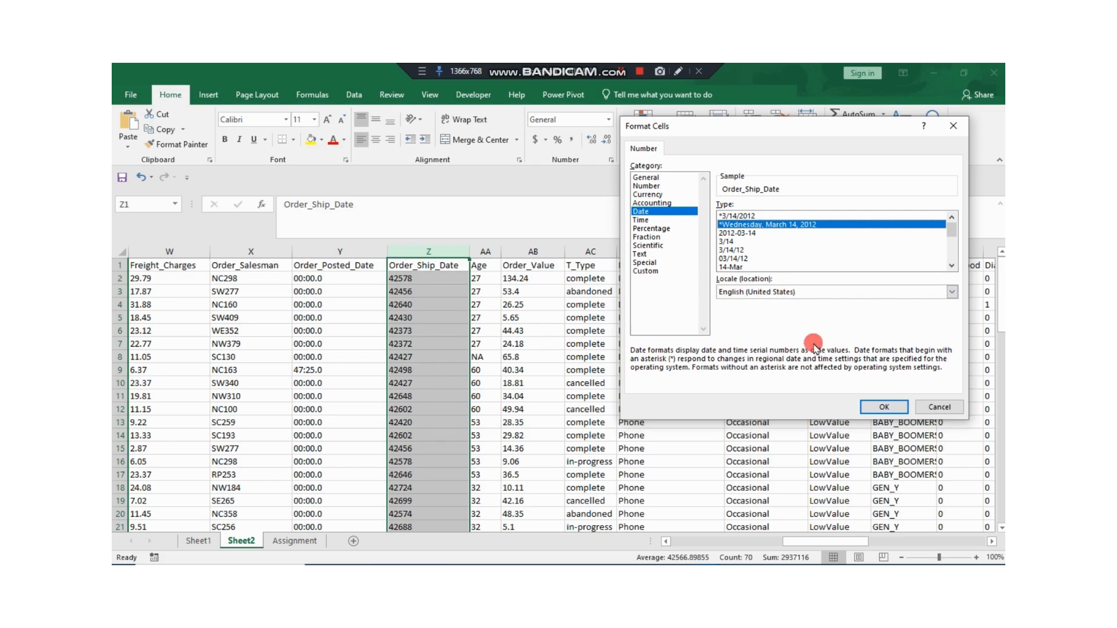
left_click(881, 408)
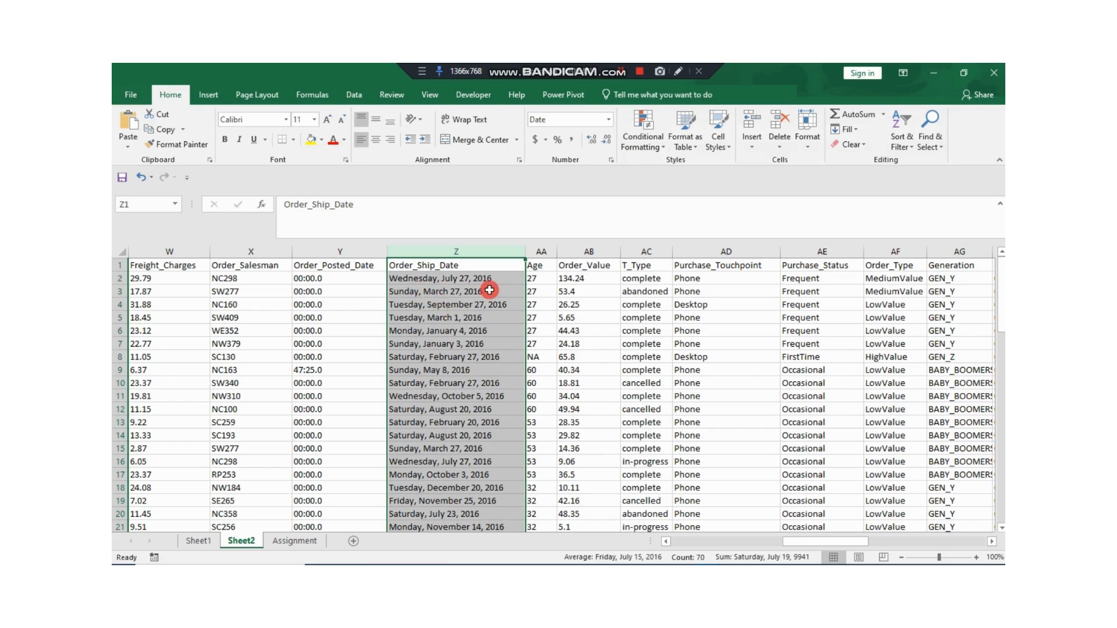
left_click(622, 74)
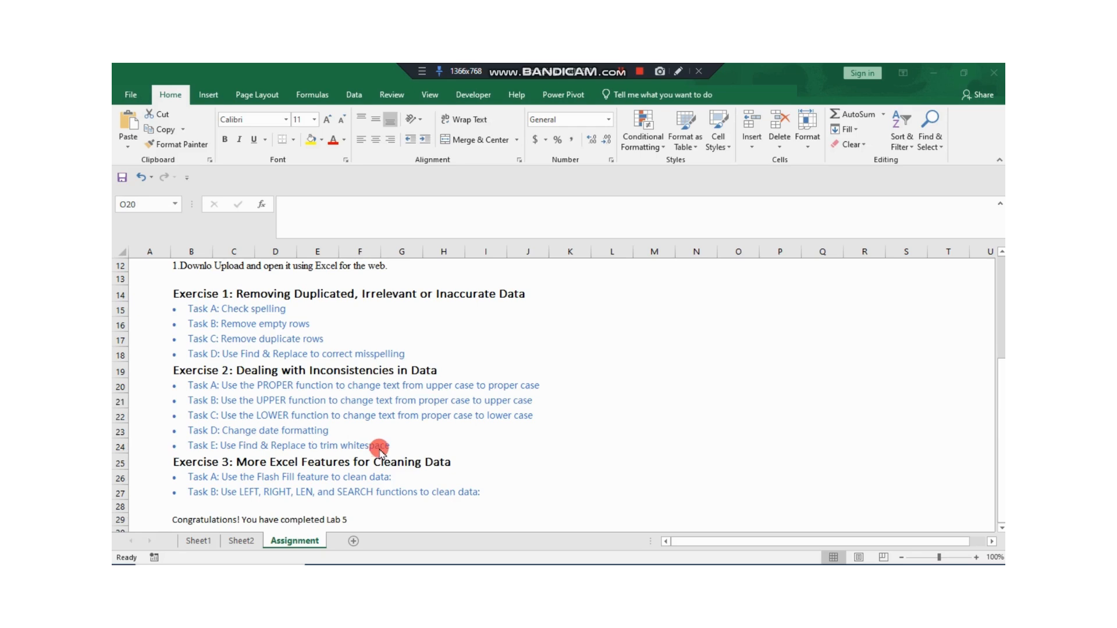
Step: Select the whole data range on Sheet2 and find all cells containing double spaces
left_click(240, 541)
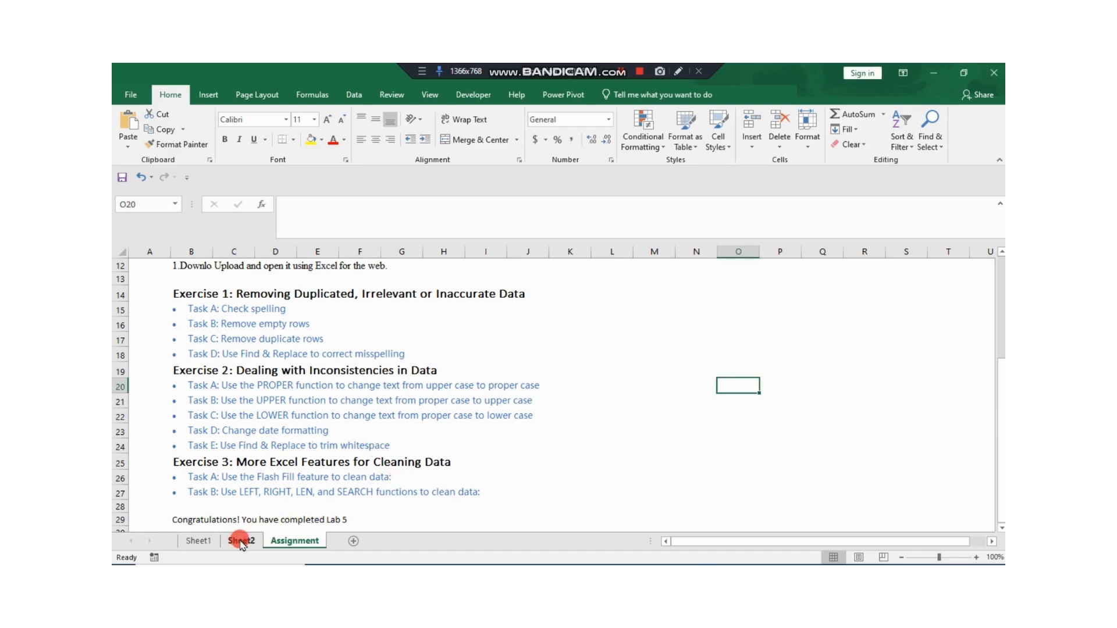
left_click(239, 541)
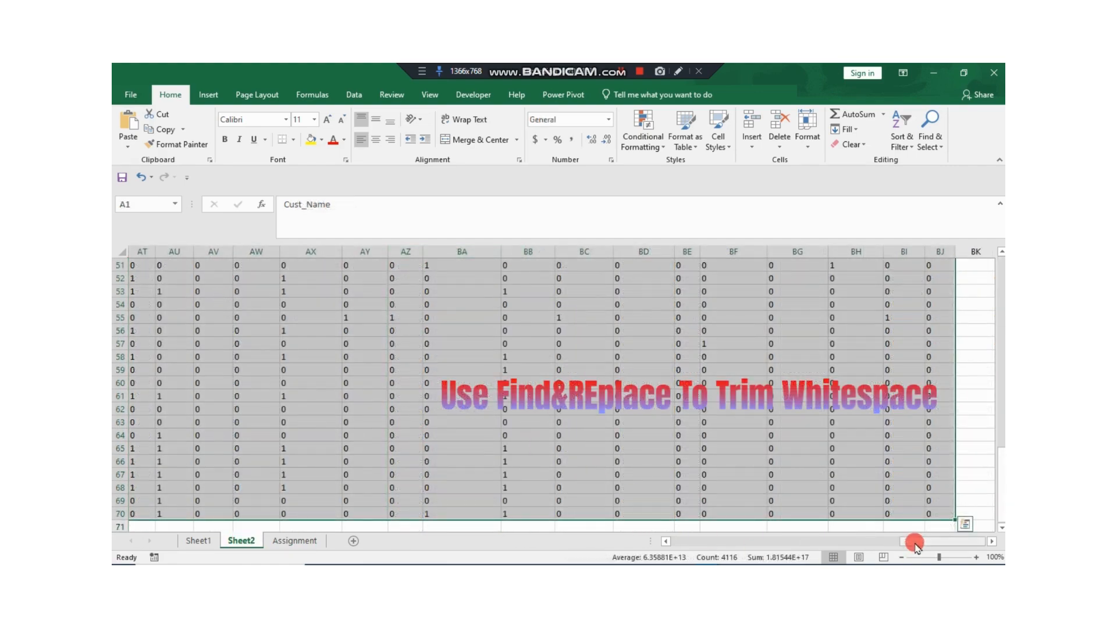
left_click_drag(912, 540, 560, 559)
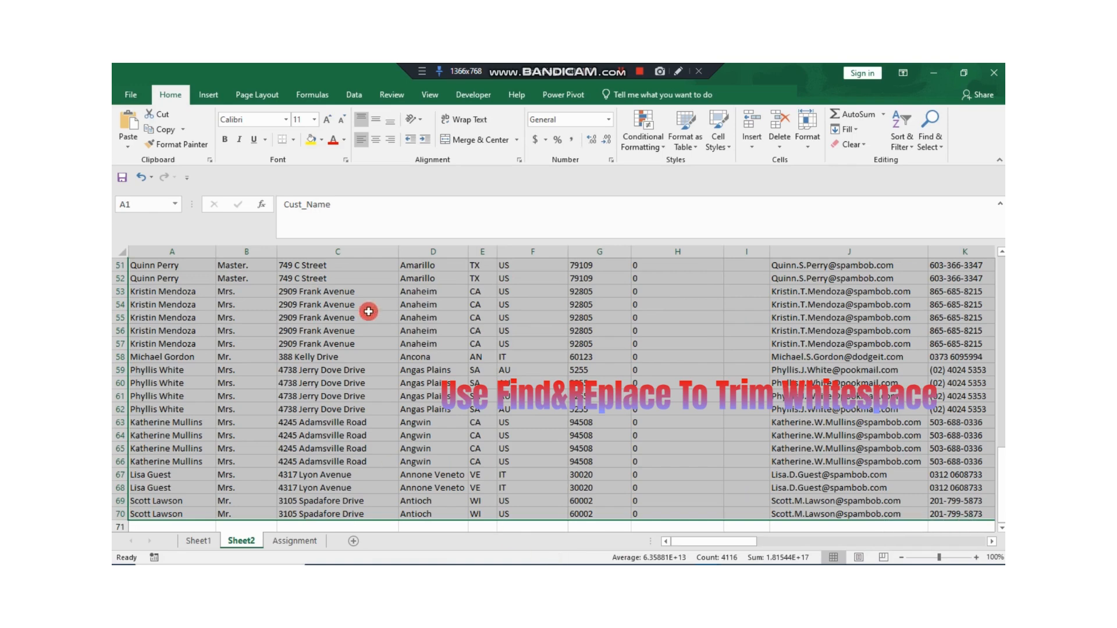
left_click(936, 142)
left_click(927, 162)
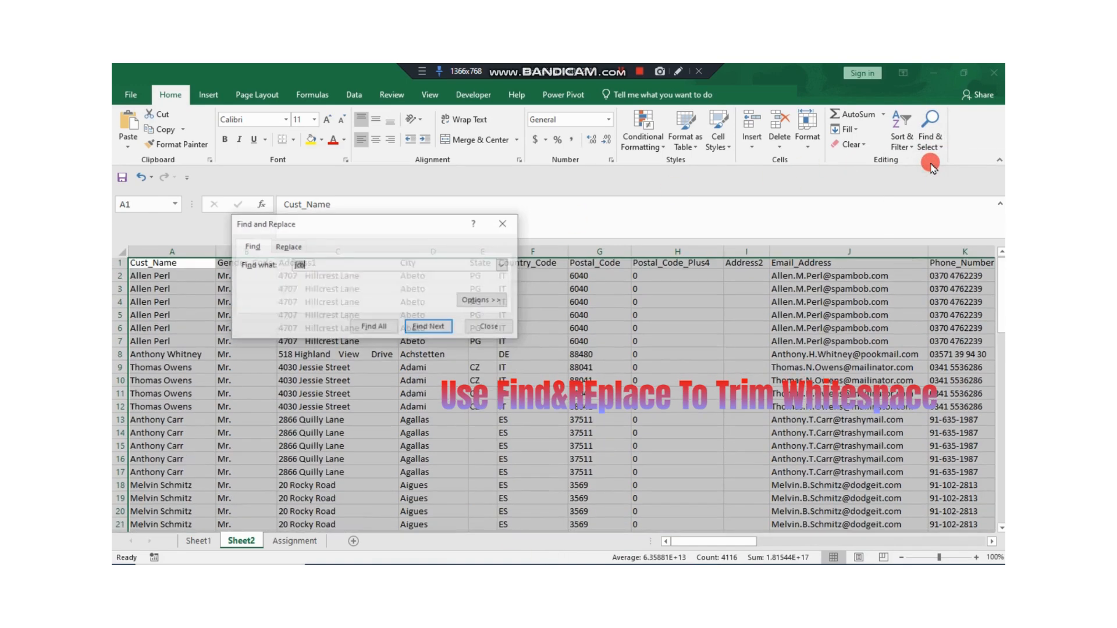
left_click(387, 326)
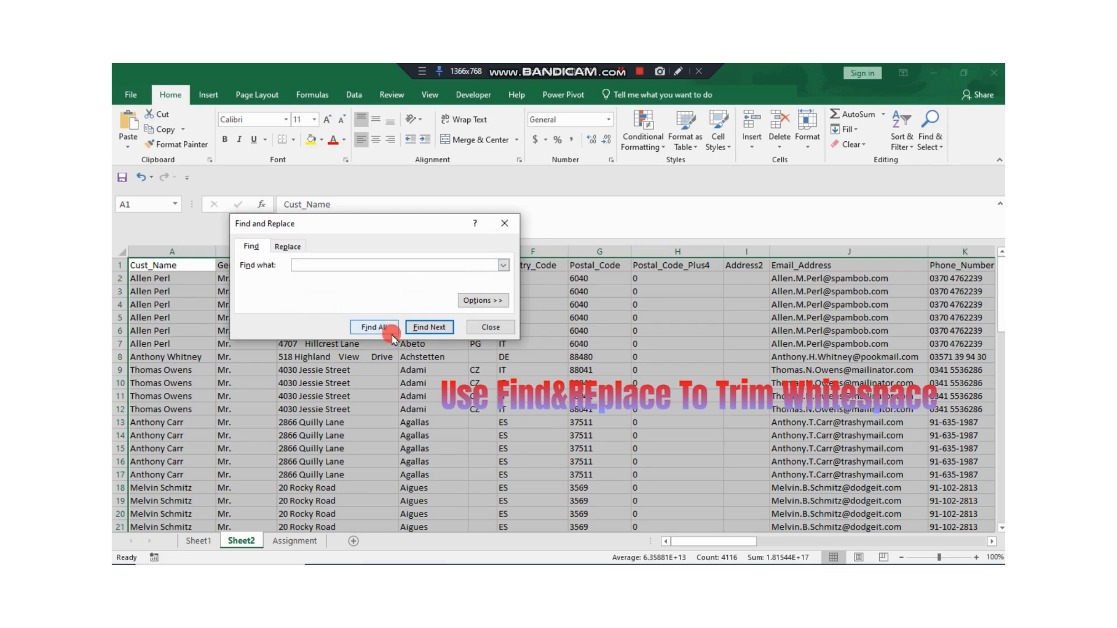
Step: Replace all double spaces in the Sheet2 data with a single space, clearing the old replacement text "JCB"
left_click(311, 266)
left_click(286, 246)
left_click(315, 278)
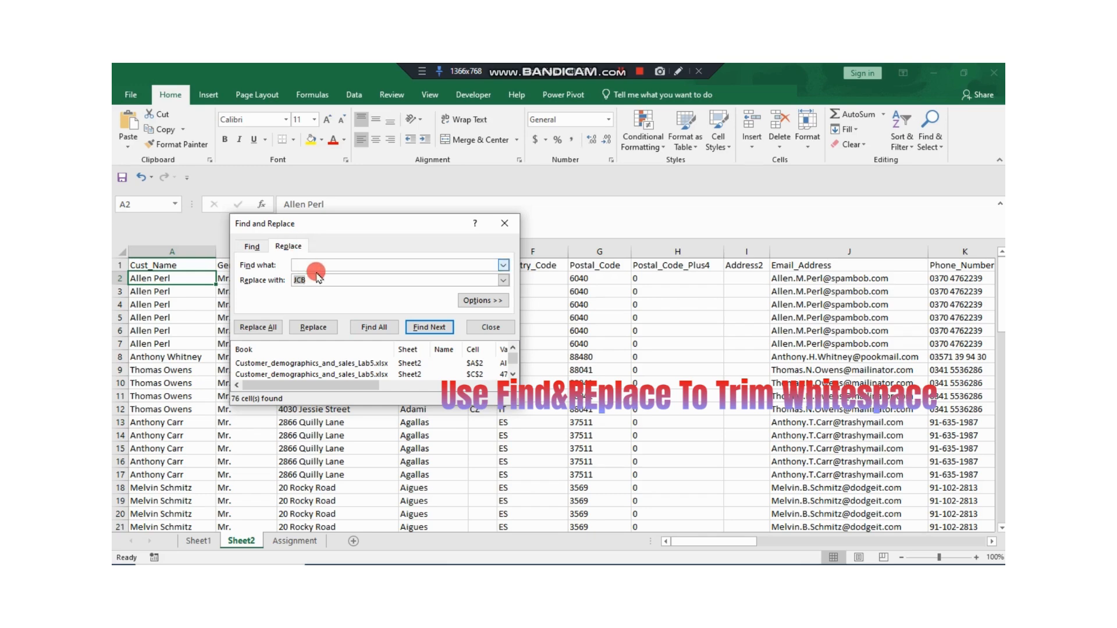
left_click(274, 329)
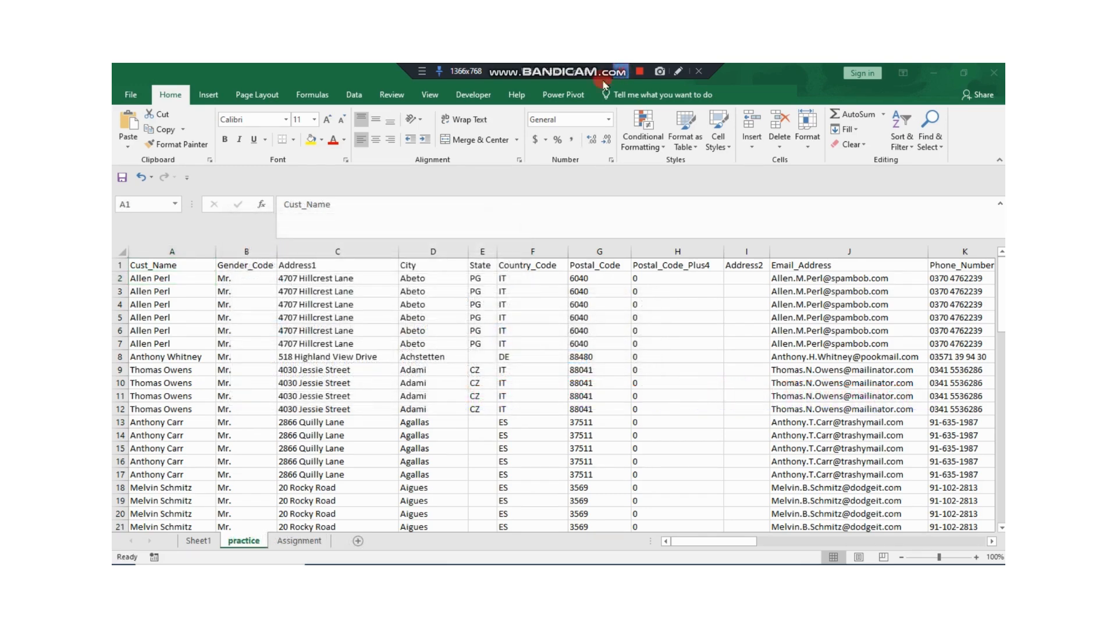
Step: Insert a blank column before the Cust_Name column on the practice sheet
left_click(181, 248)
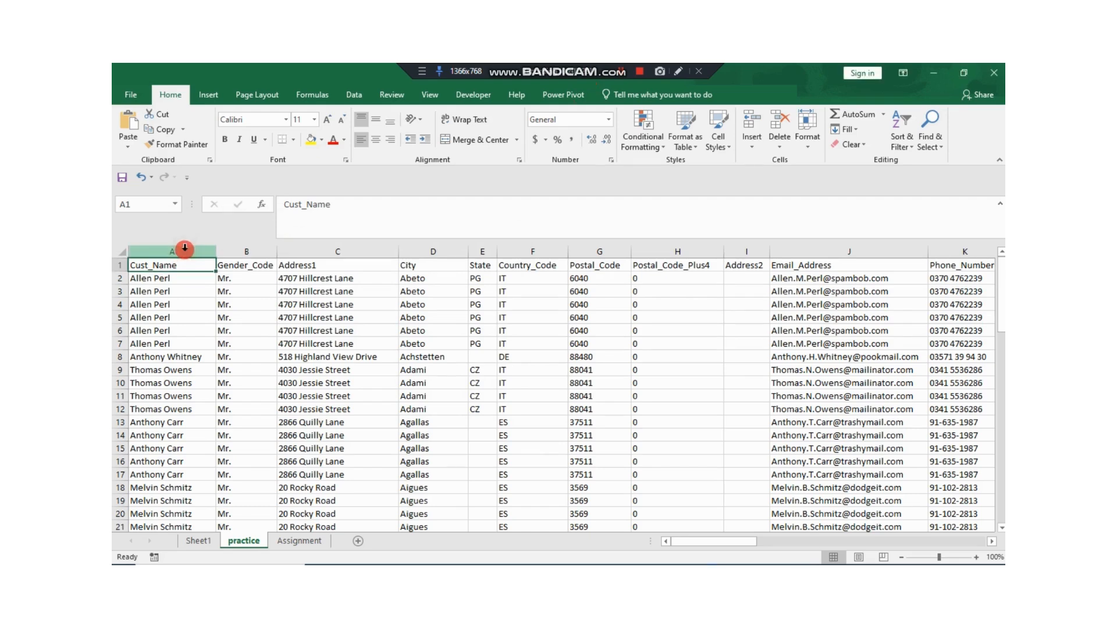
right_click(185, 248)
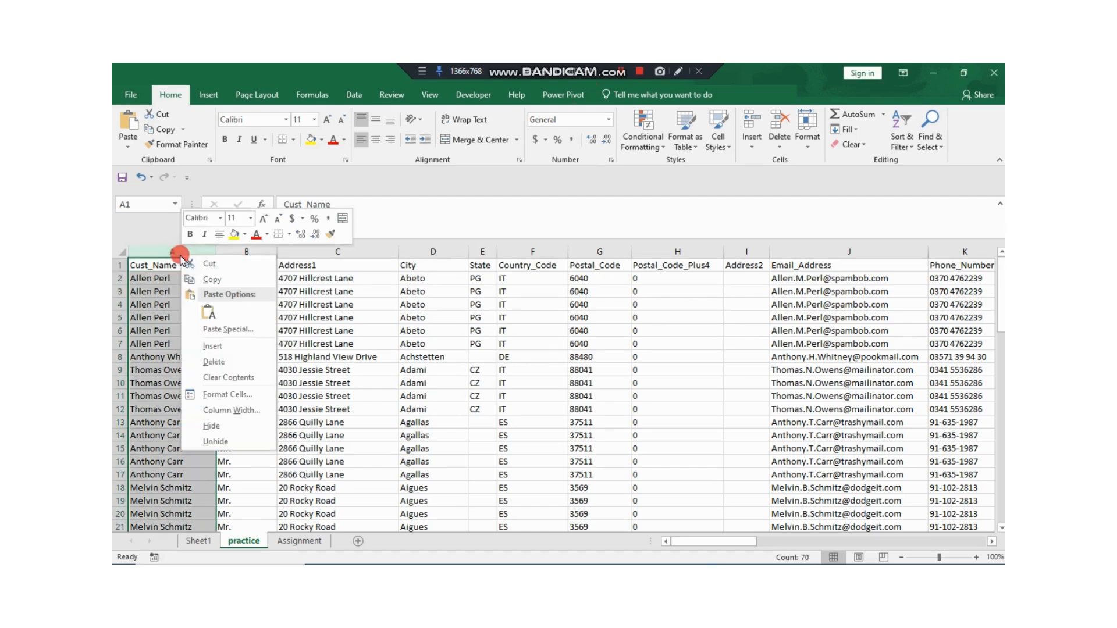
left_click(221, 346)
Step: Enter the header Customer_Name in A1 and the first customer's title joined to their full name in A2
left_click(155, 264)
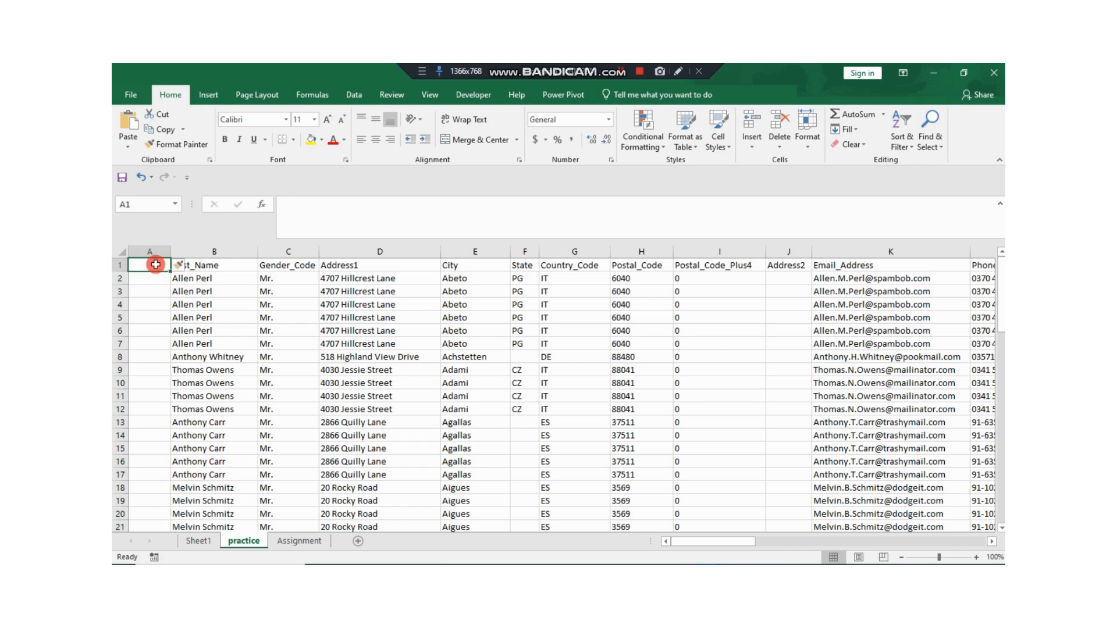
type("C")
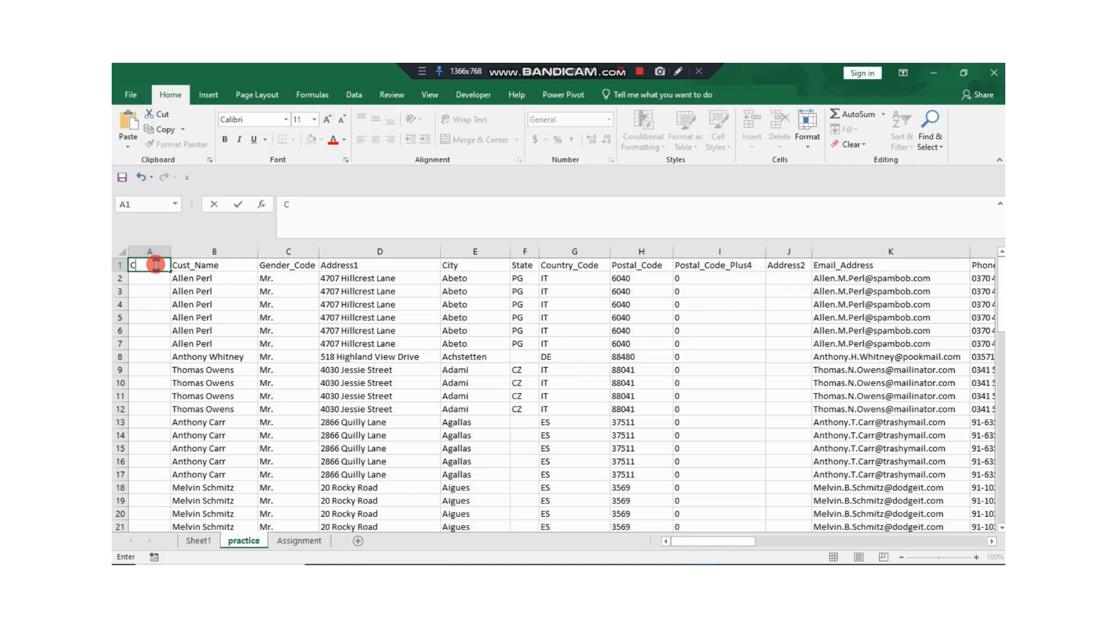
type("stomer_Name")
key("Return")
type("Mr.Allen Perl")
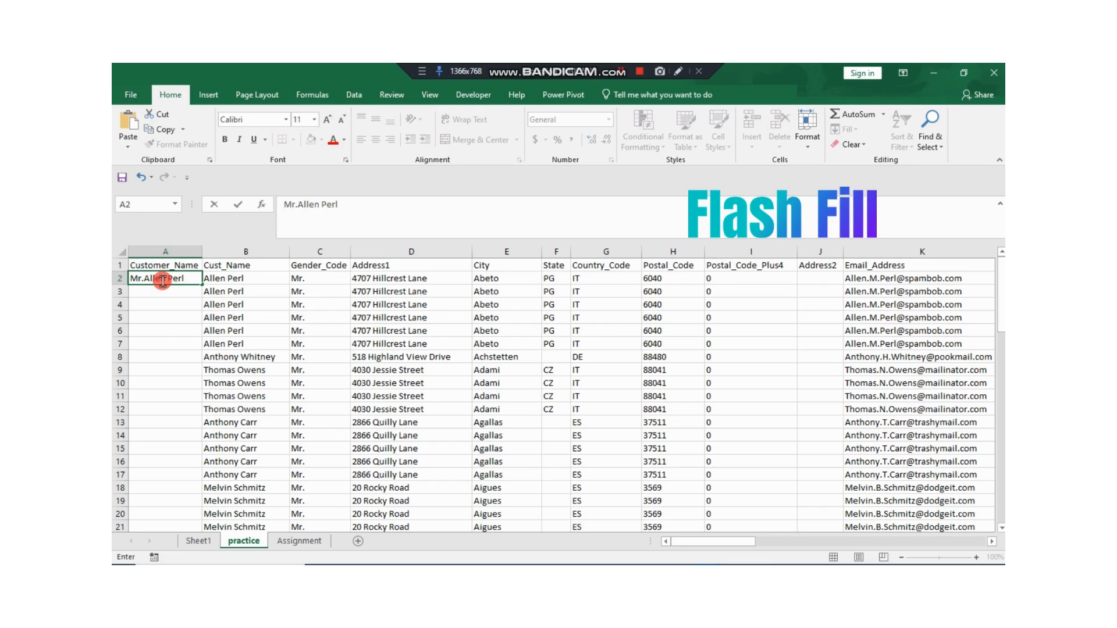
key("Return")
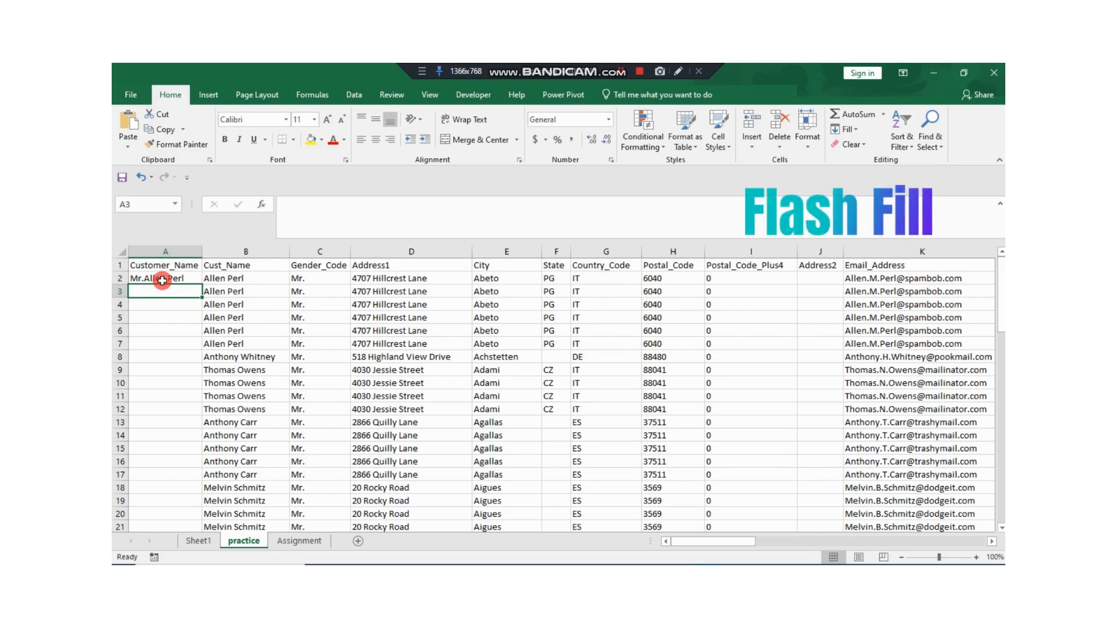
Step: Flash fill the Customer_Name column from the example in A2
left_click(172, 279)
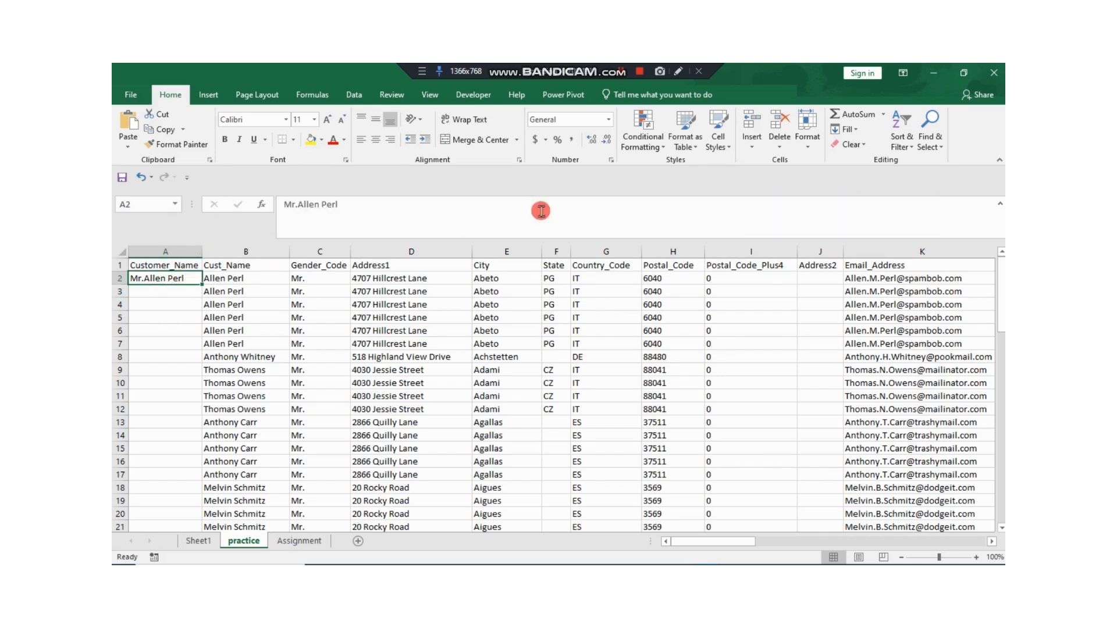
left_click(359, 95)
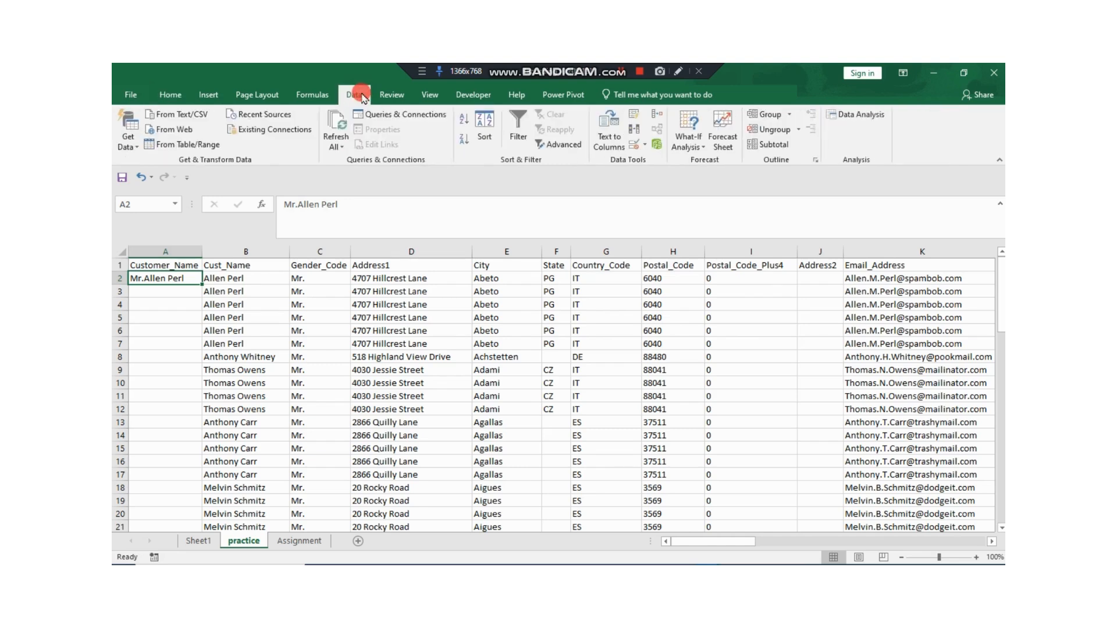